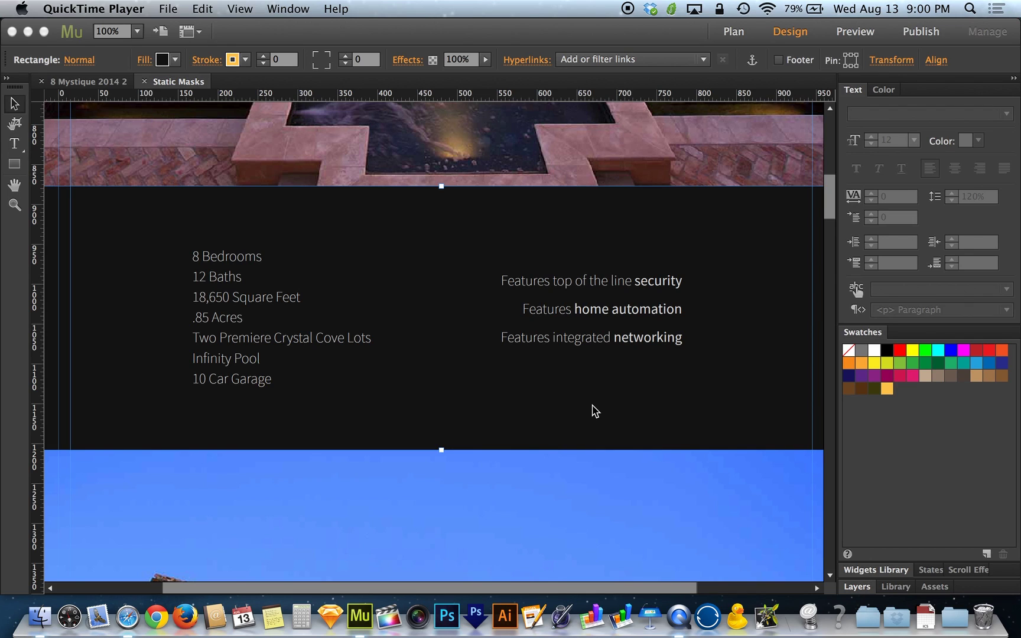
Select the Features text frame and open the Add Web Fonts dialog via File > Add/Remove Web Fonts
click(628, 308)
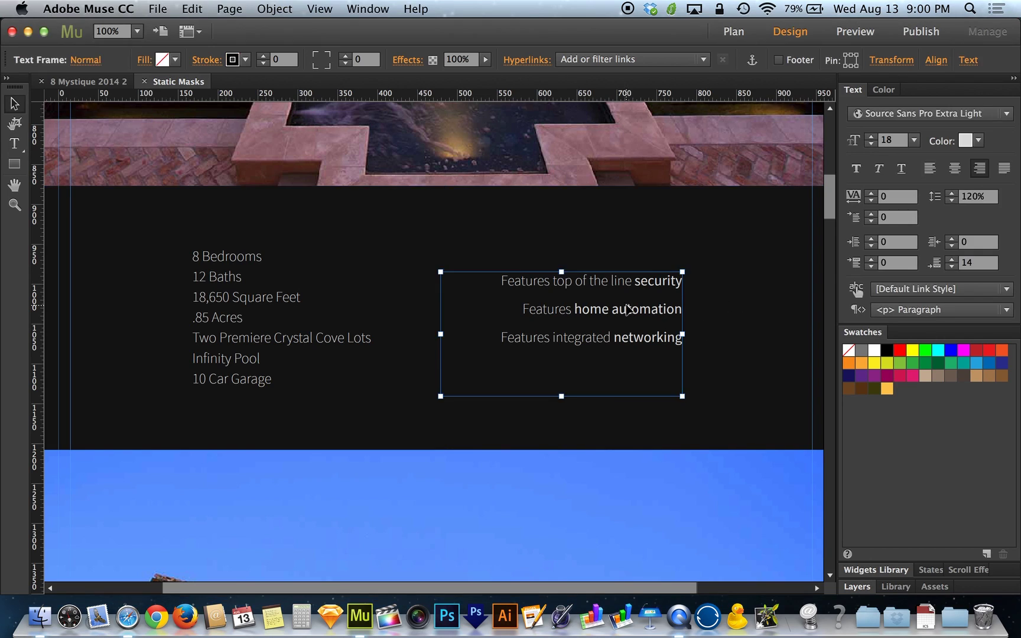
click(1005, 114)
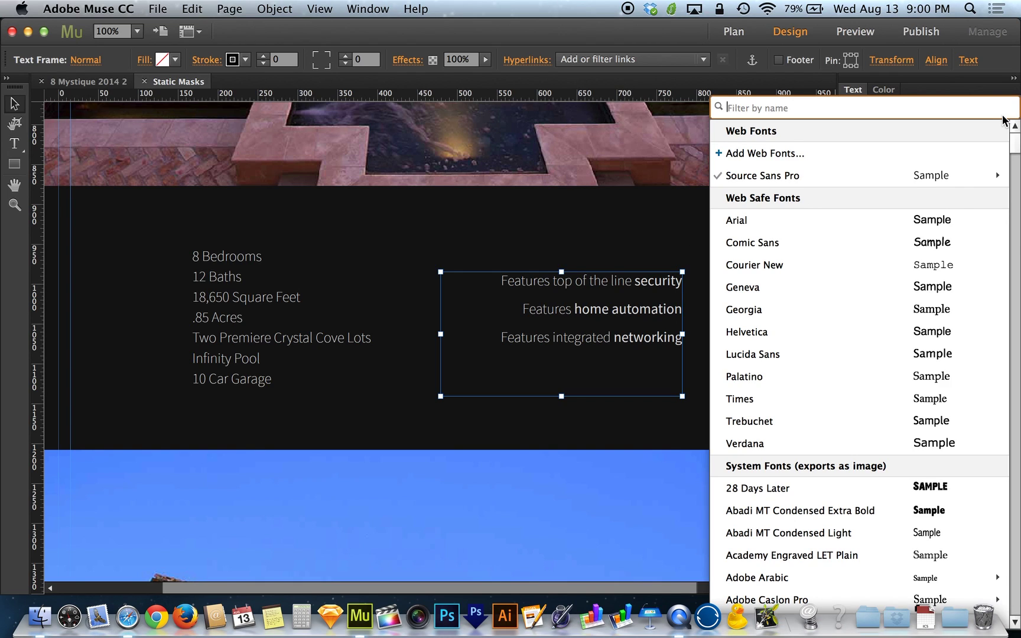
click(781, 157)
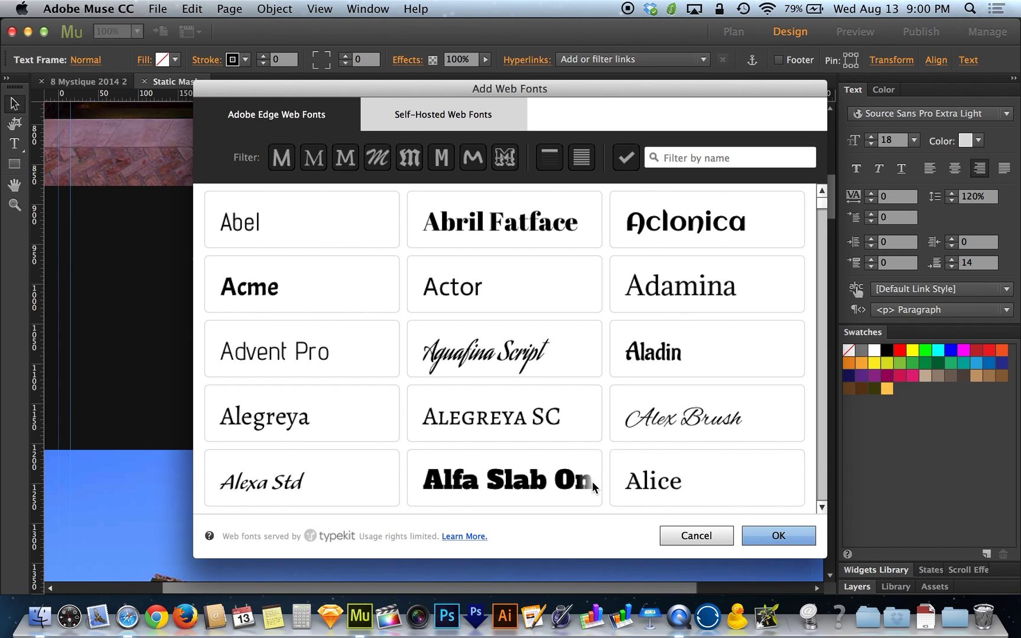
scroll(609, 416, down, 20)
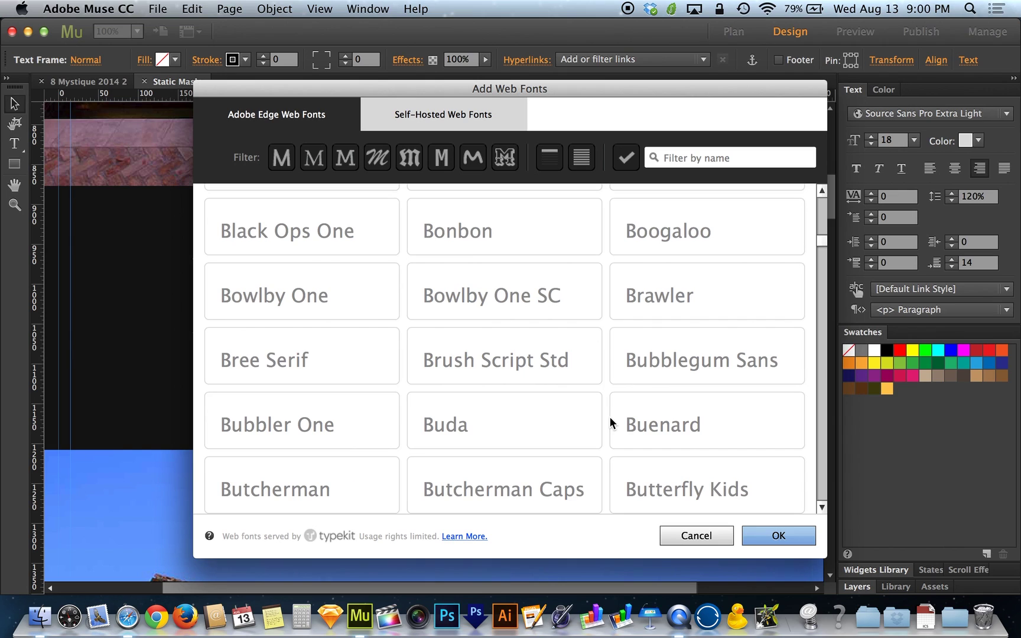
scroll(610, 416, up, 5)
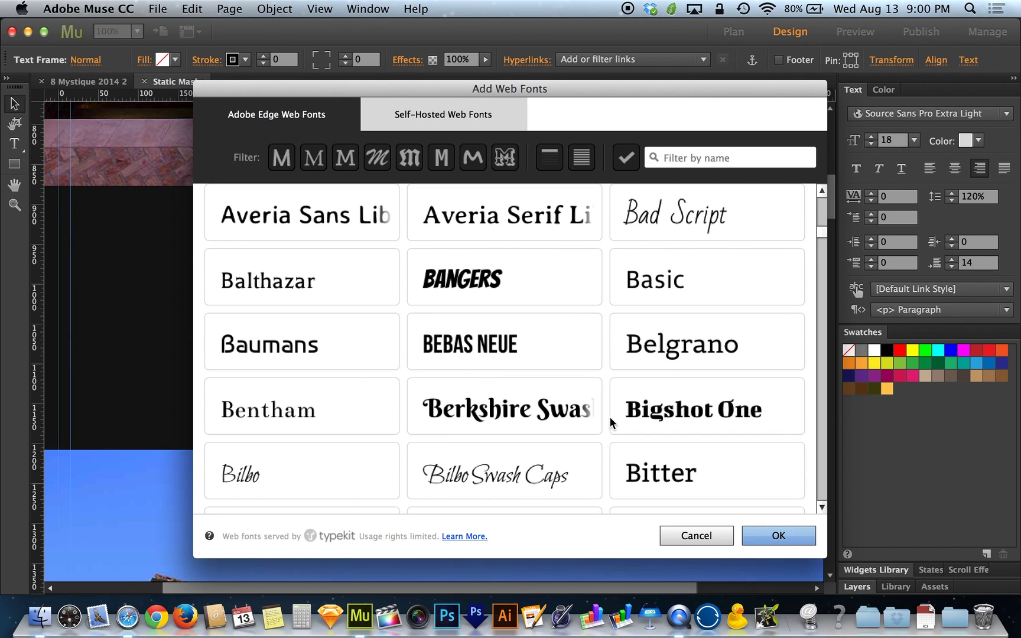
click(695, 536)
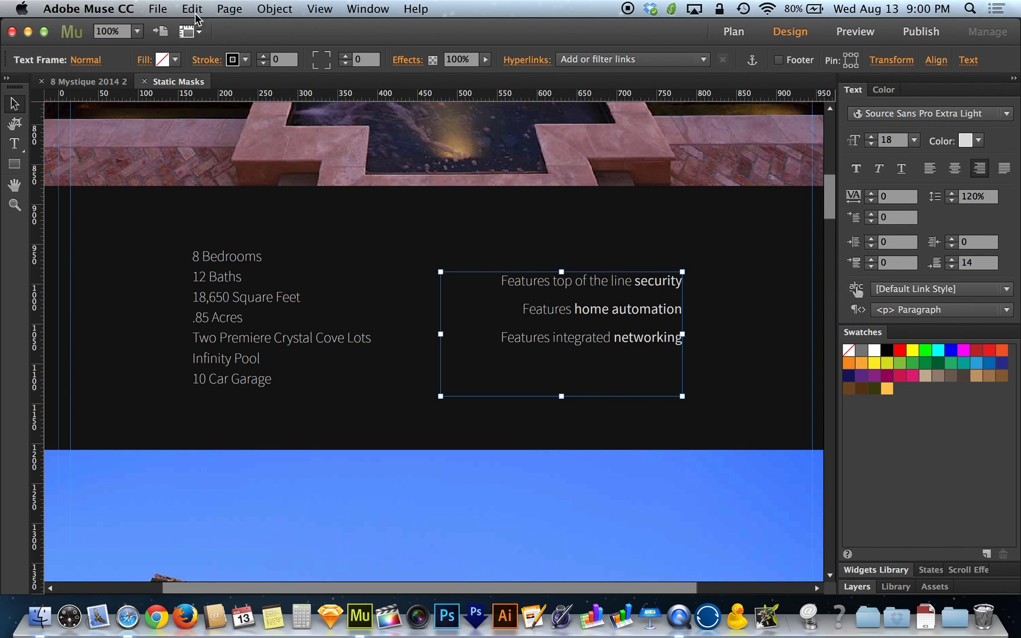
click(159, 8)
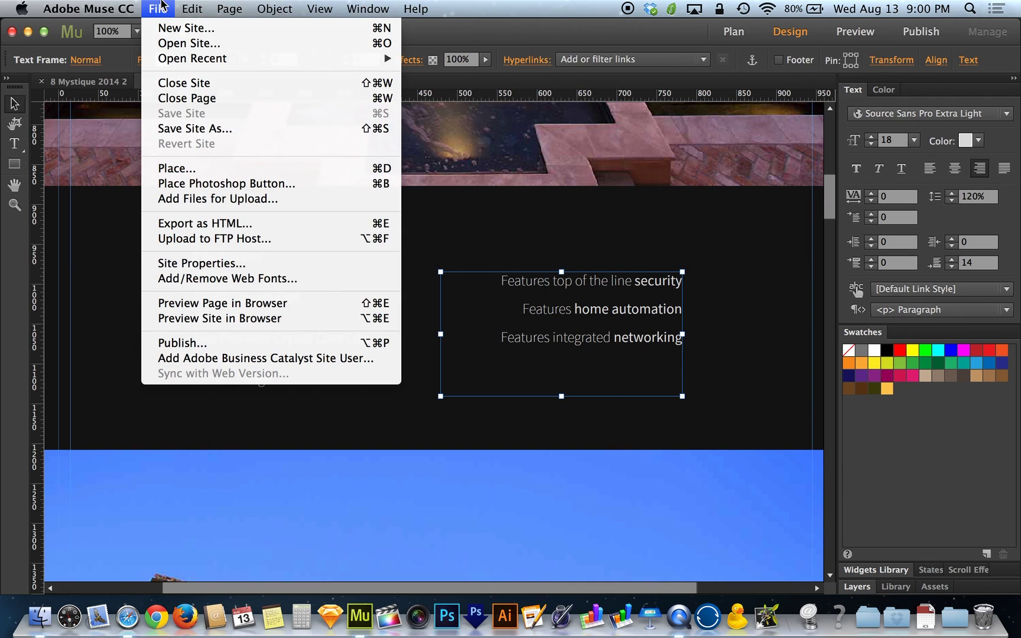
click(231, 278)
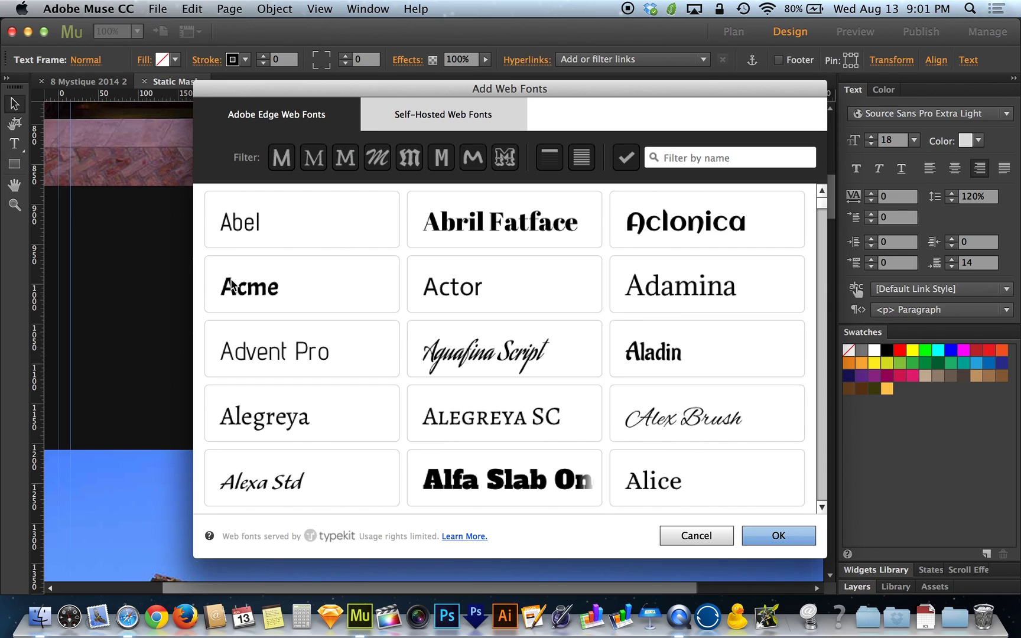
Switch to the Self-Hosted Web Fonts tab, then show all open windows side by side
click(506, 114)
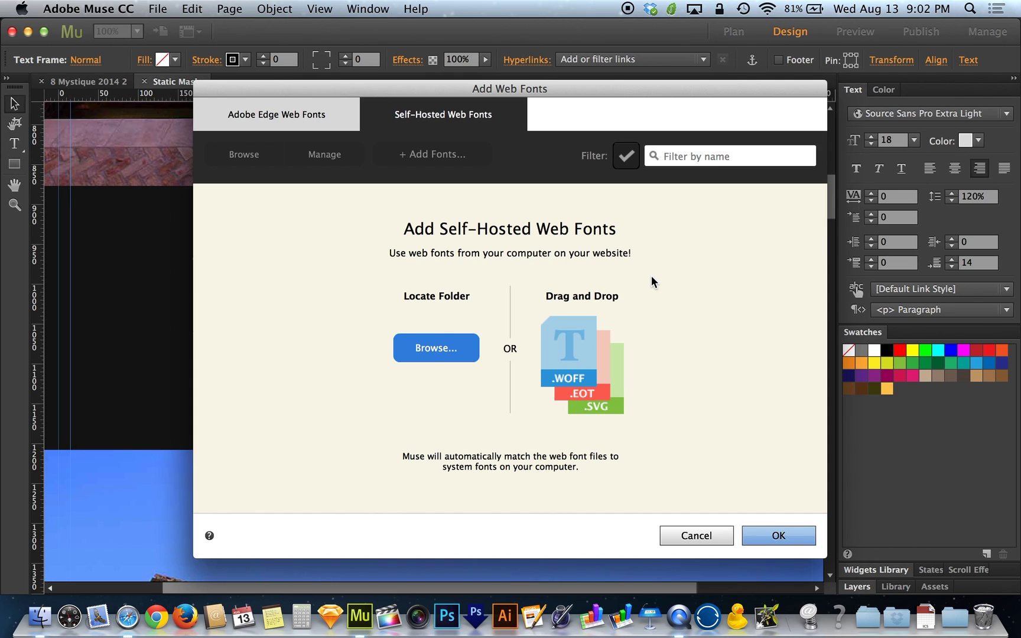
key(ctrl+Up)
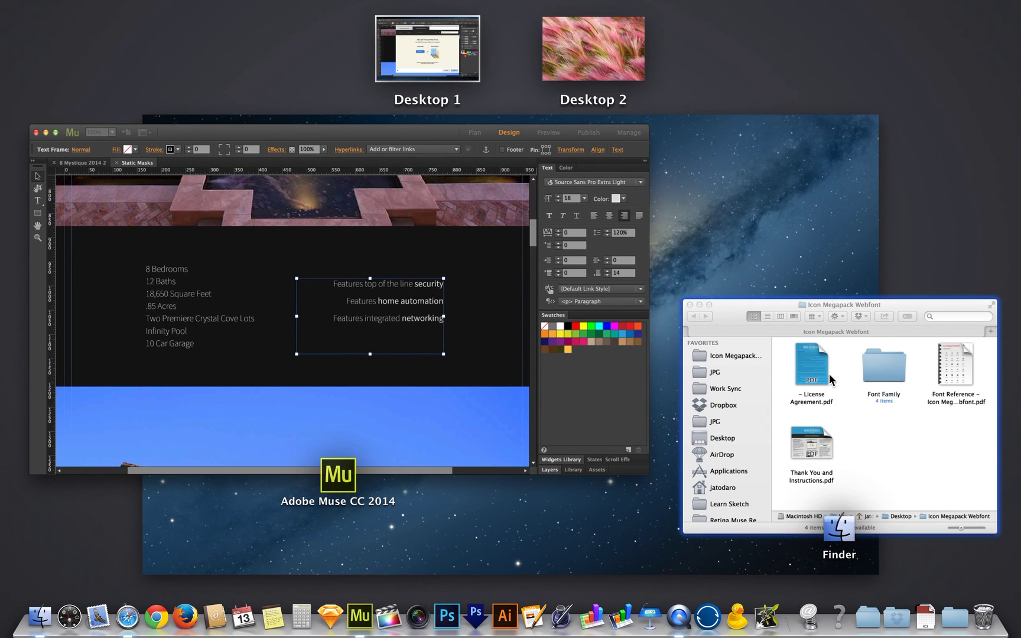
Bring the Icon Megapack Webfont Finder window forward and preview the Font Reference PDF's icon codes
click(829, 373)
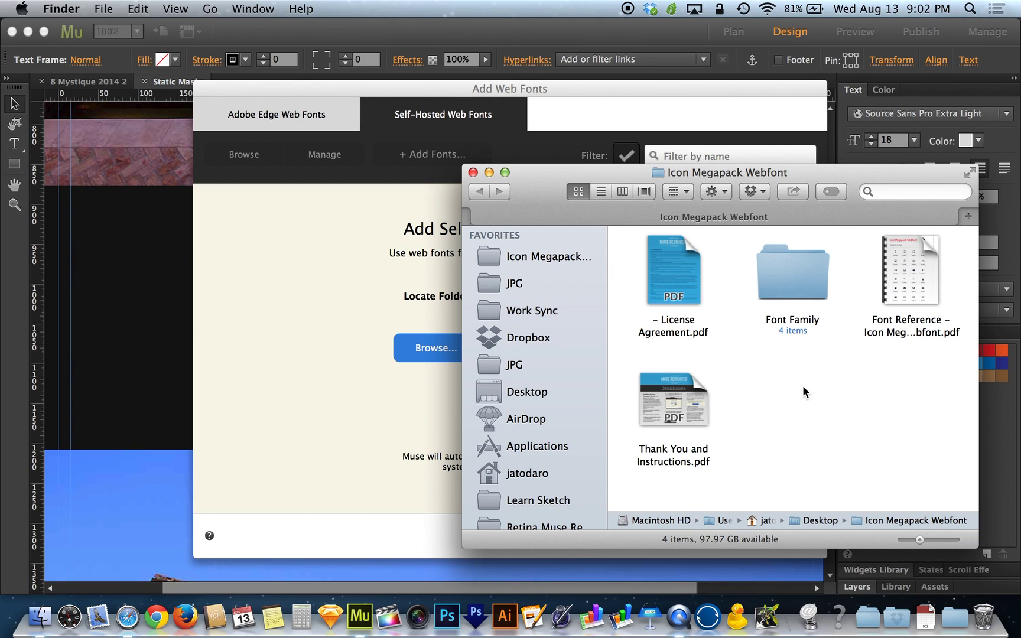
click(920, 272)
key(space)
scroll(495, 247, down, 15)
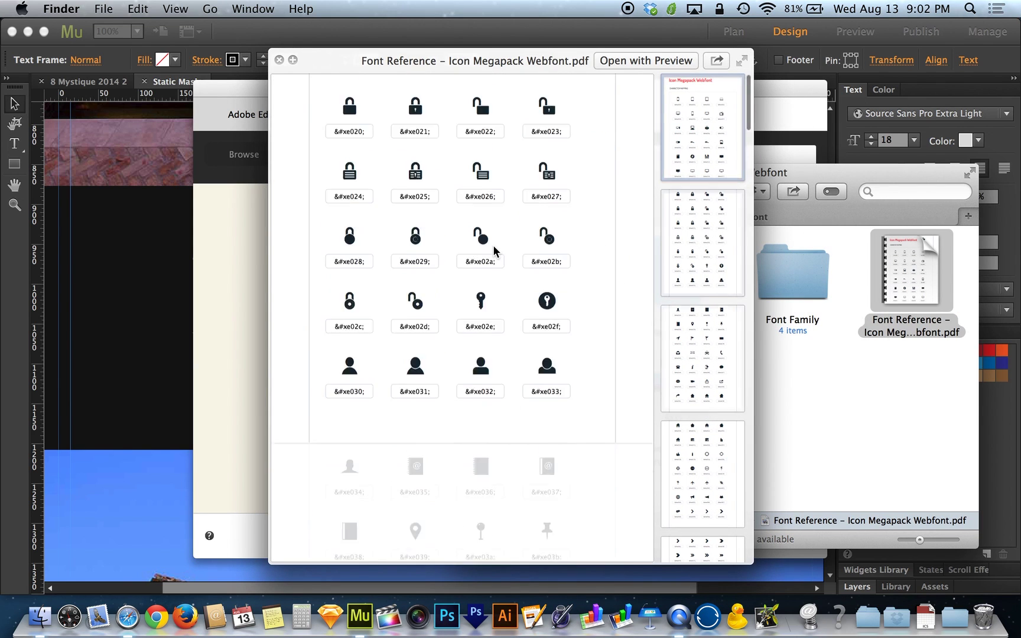
scroll(494, 251, down, 10)
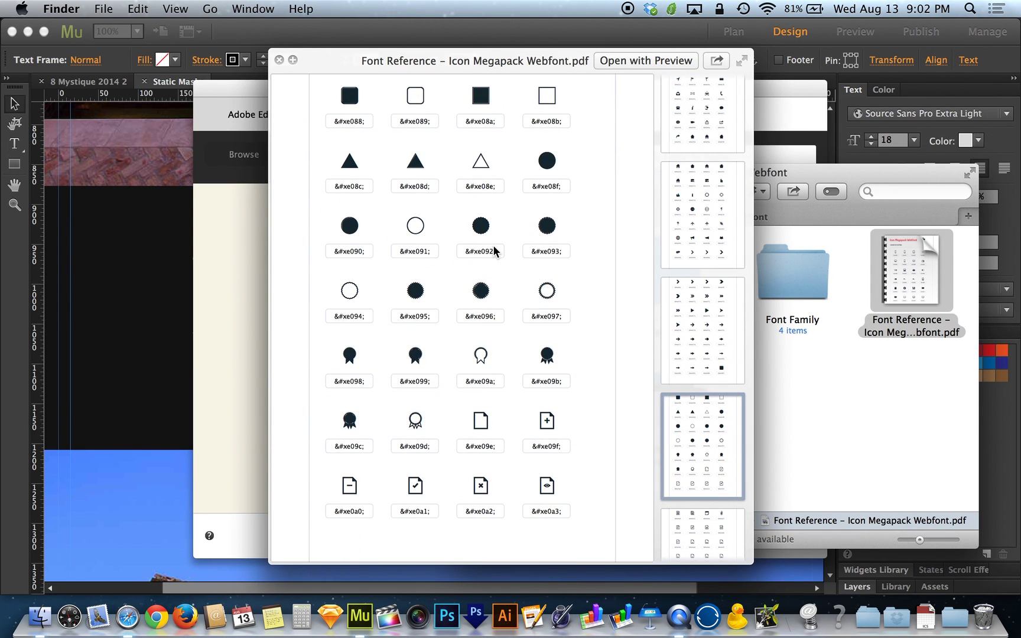
key(space)
click(875, 418)
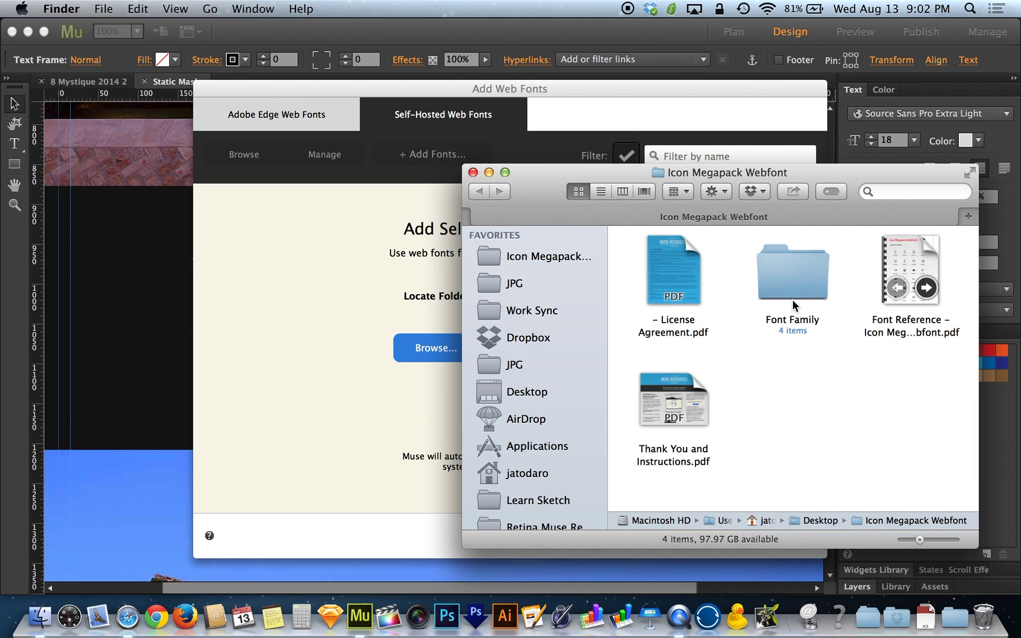
Open the Font Family folder and install icon-megapack-webfont.ttf with Font Book
double_click(796, 285)
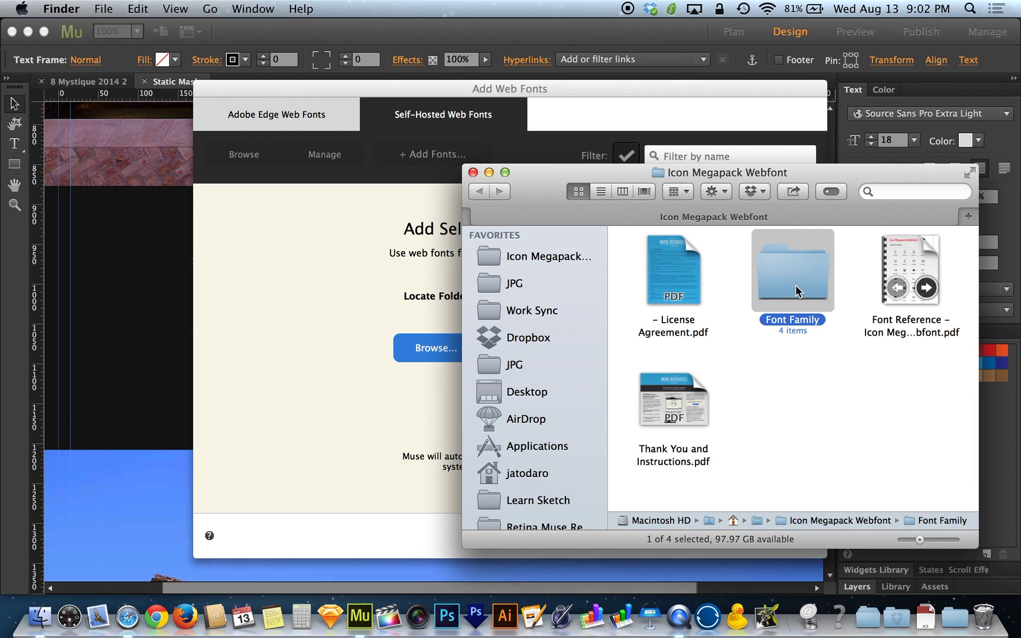
click(923, 275)
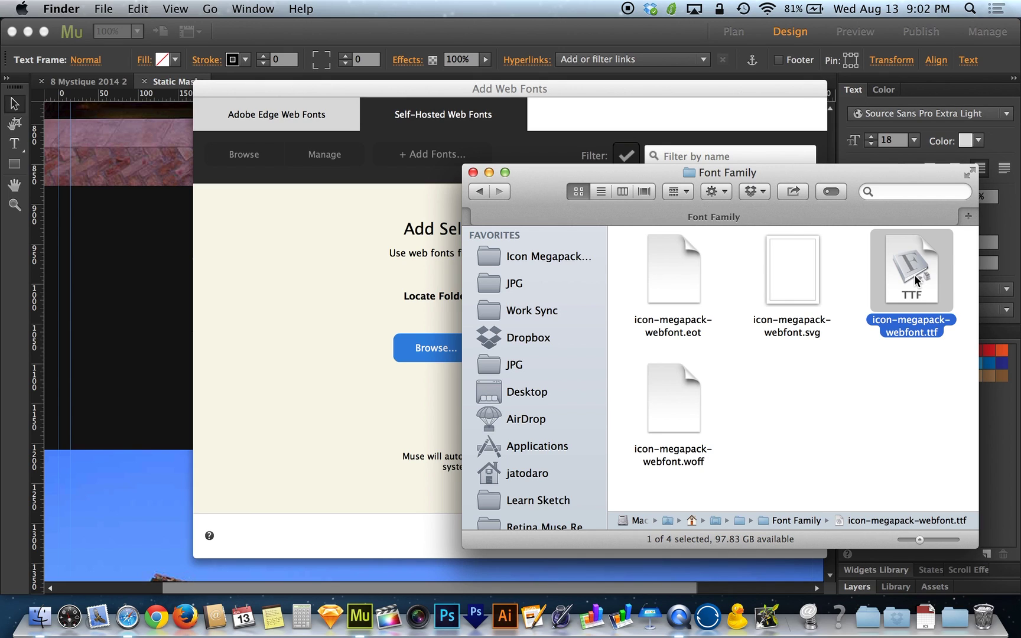
double_click(914, 275)
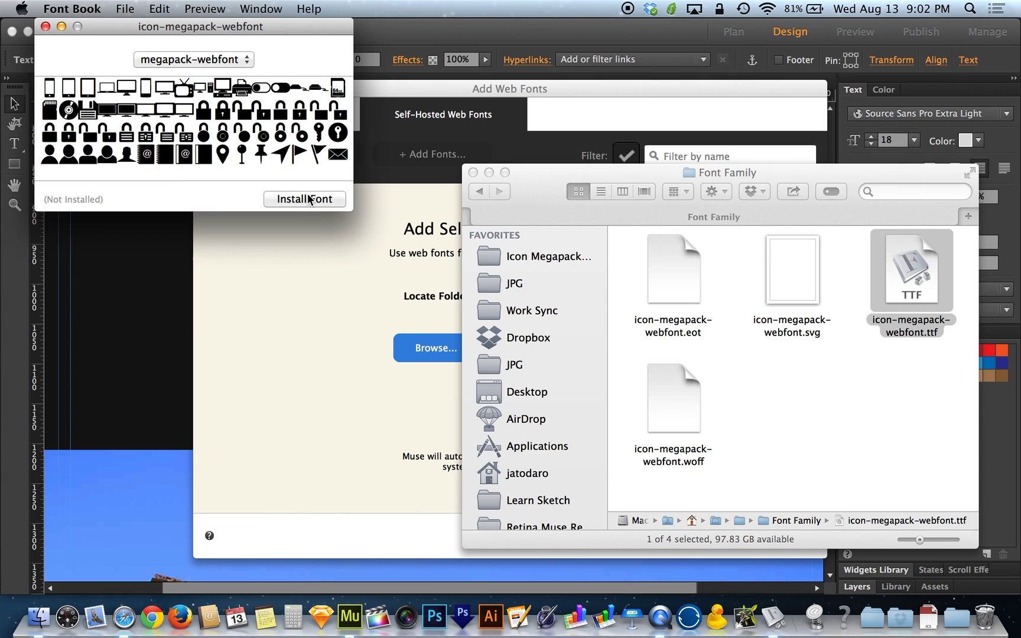
click(733, 400)
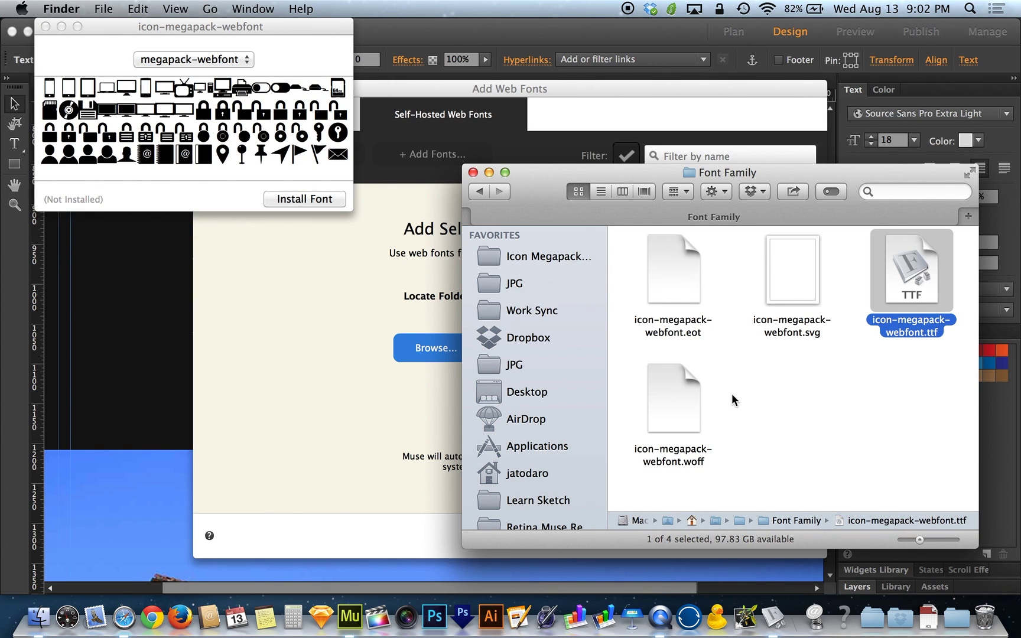
click(232, 200)
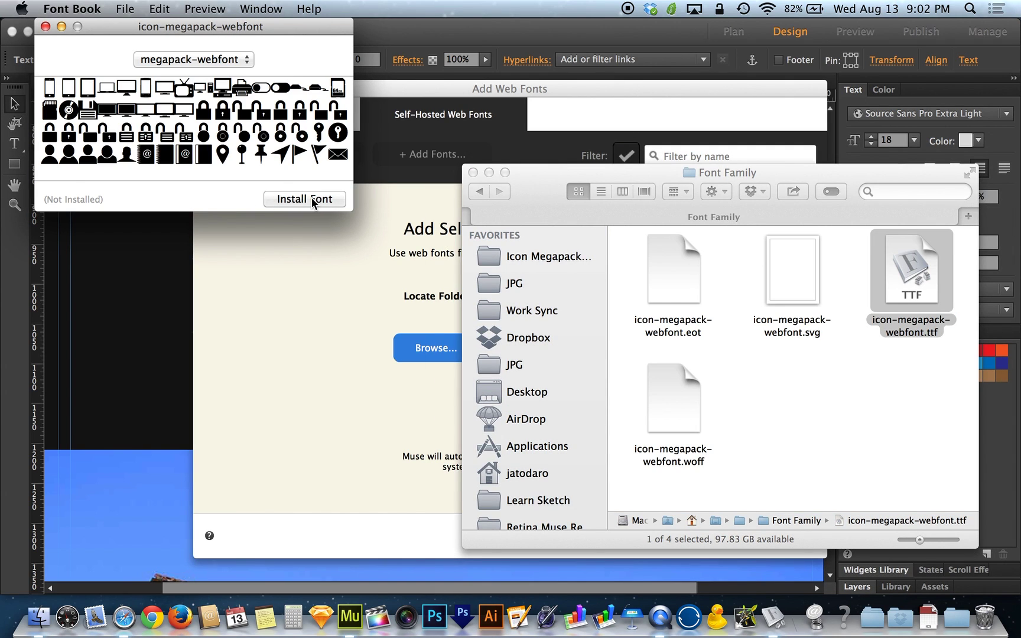
click(311, 198)
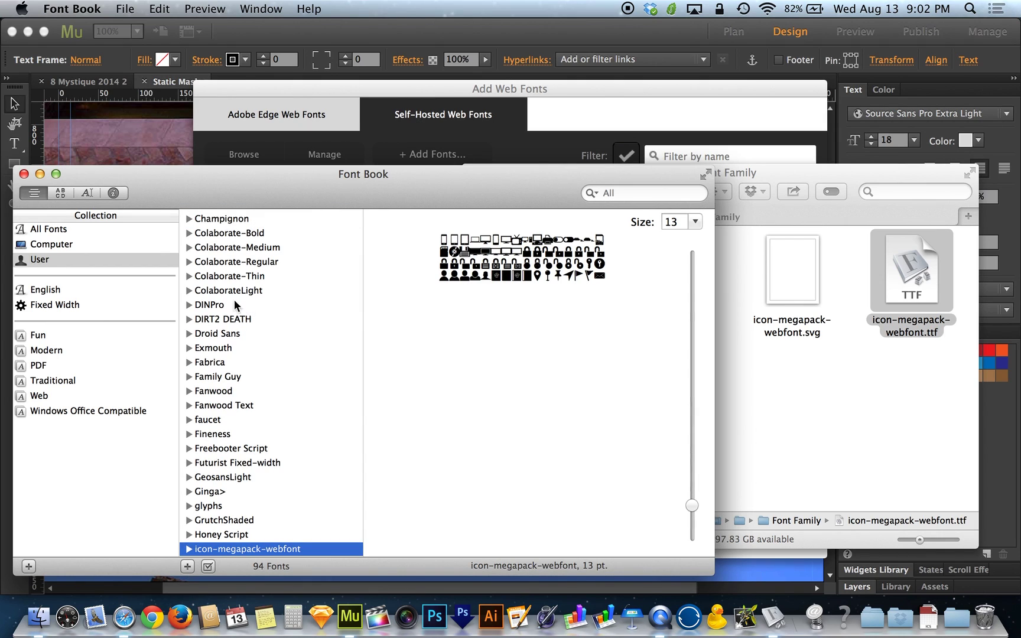
click(24, 174)
click(741, 424)
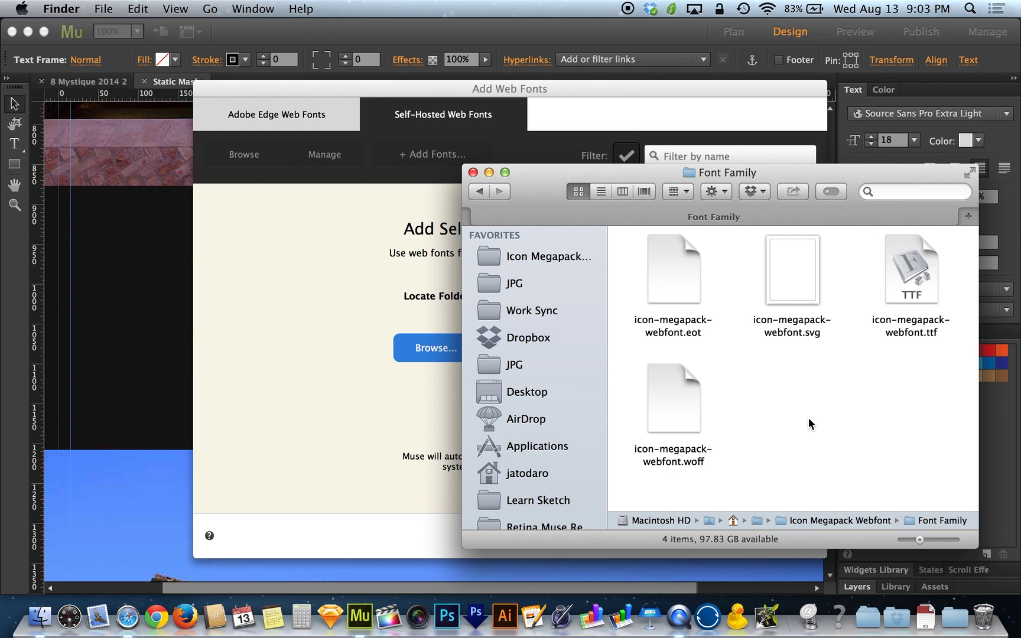
key(super+Up)
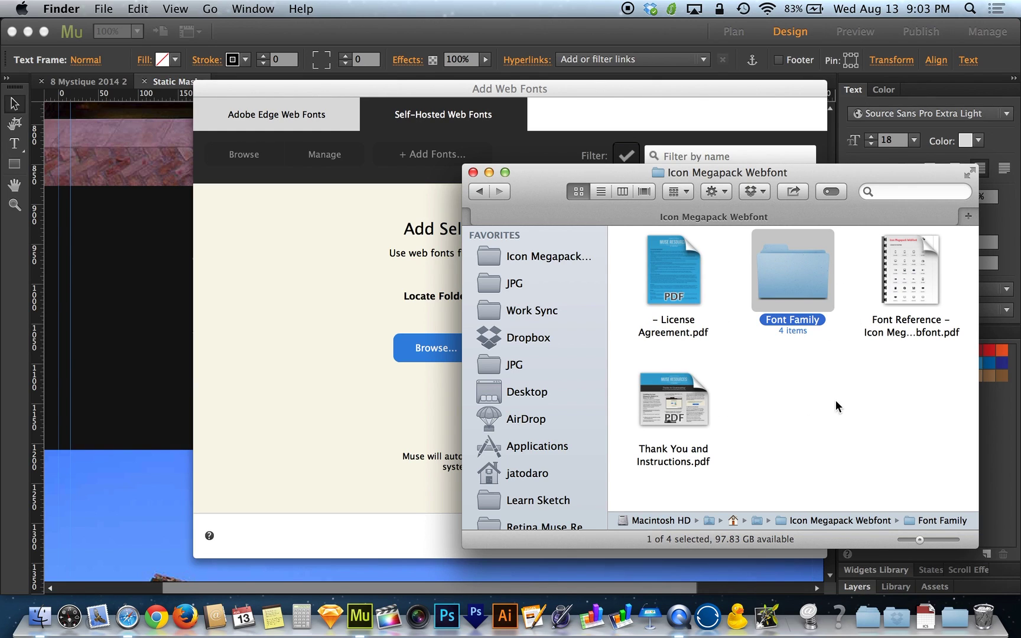
Drag the Font Family folder from Finder into the self-hosted web fonts dialog
click(804, 284)
drag(537, 188, 691, 211)
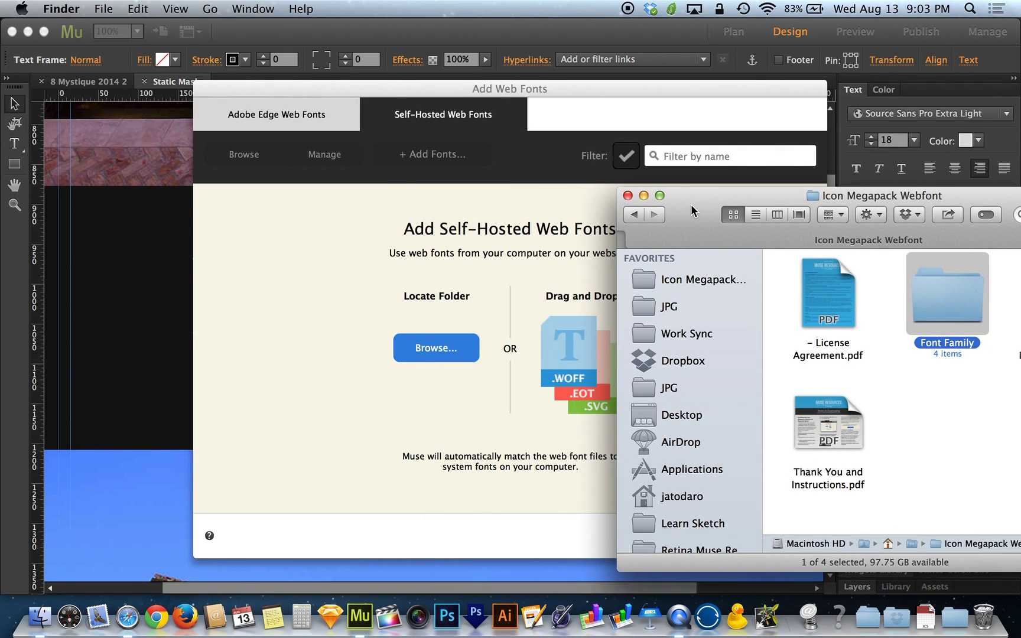
drag(946, 314, 501, 301)
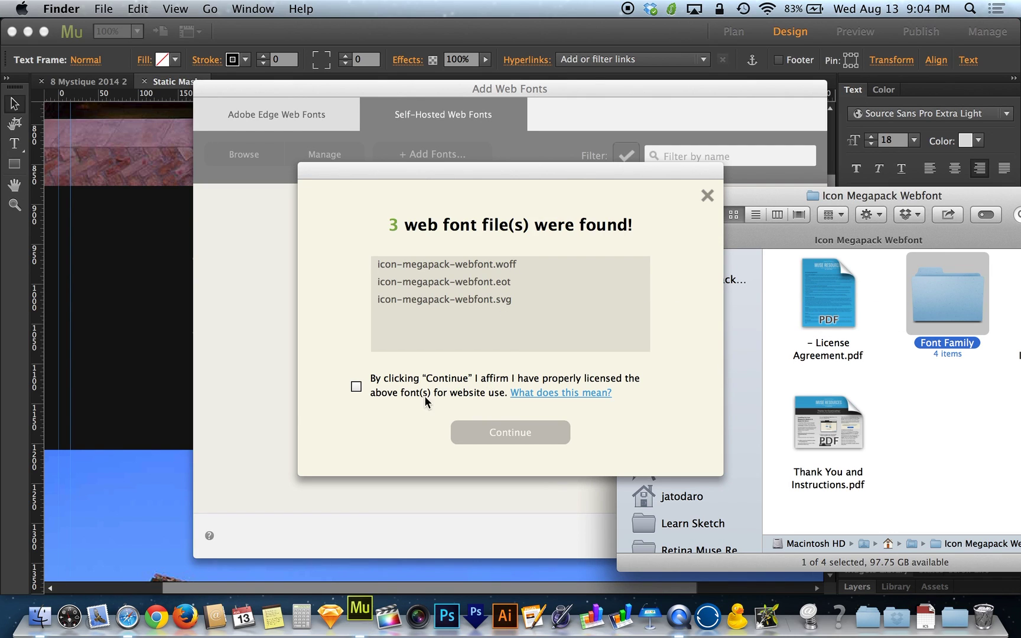
Affirm the fonts are licensed and continue adding the three found font files
click(356, 389)
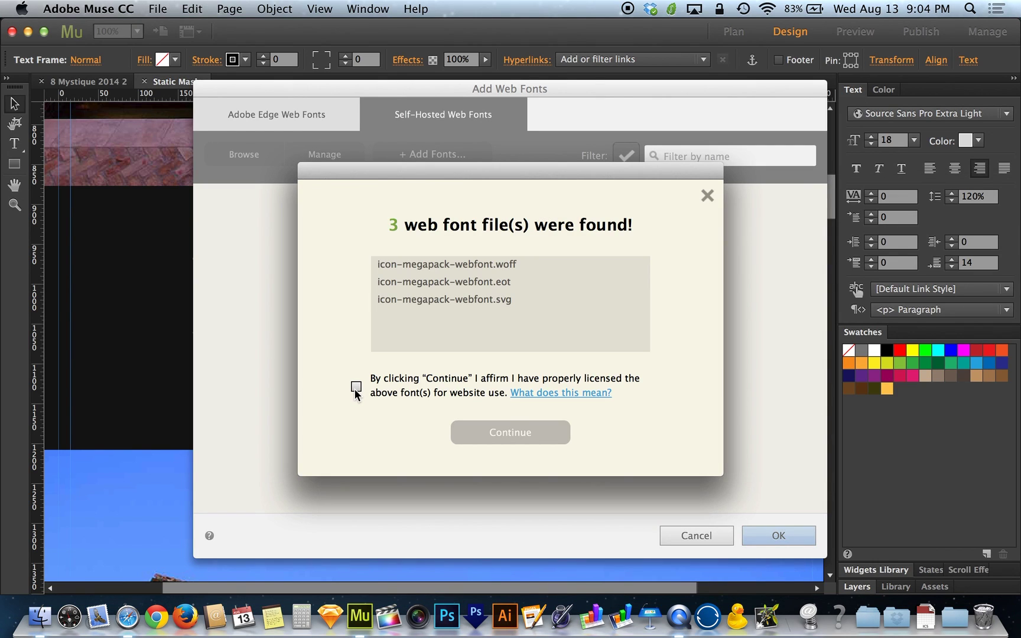
click(356, 388)
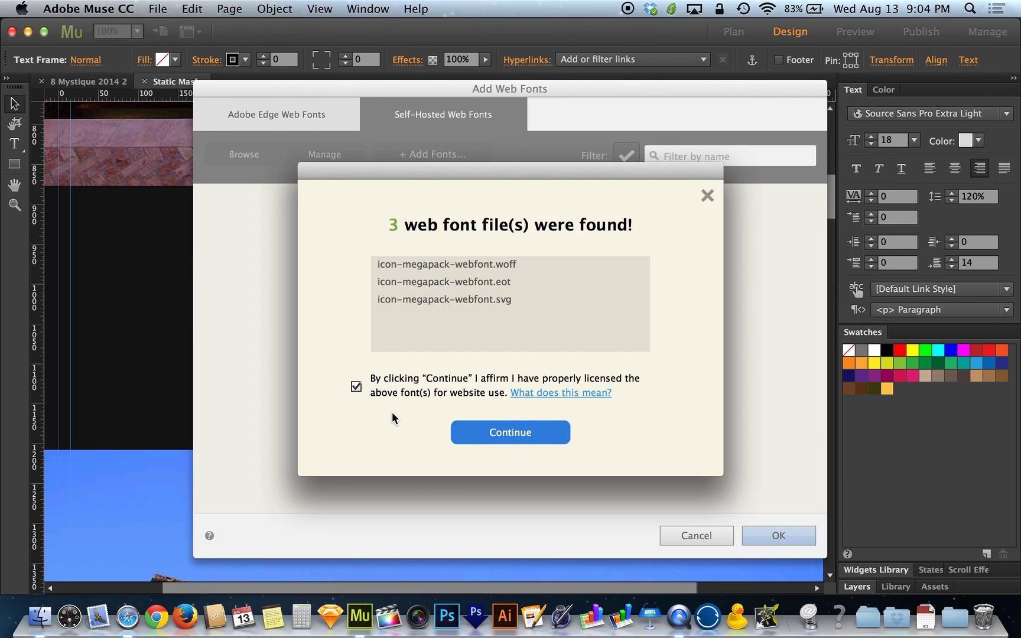
click(466, 435)
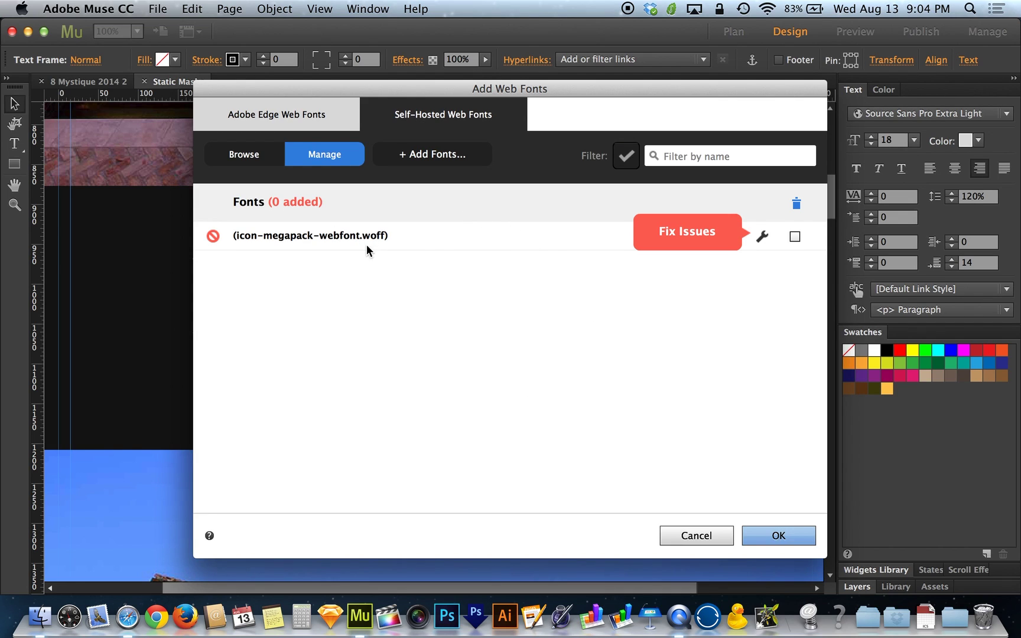
click(763, 236)
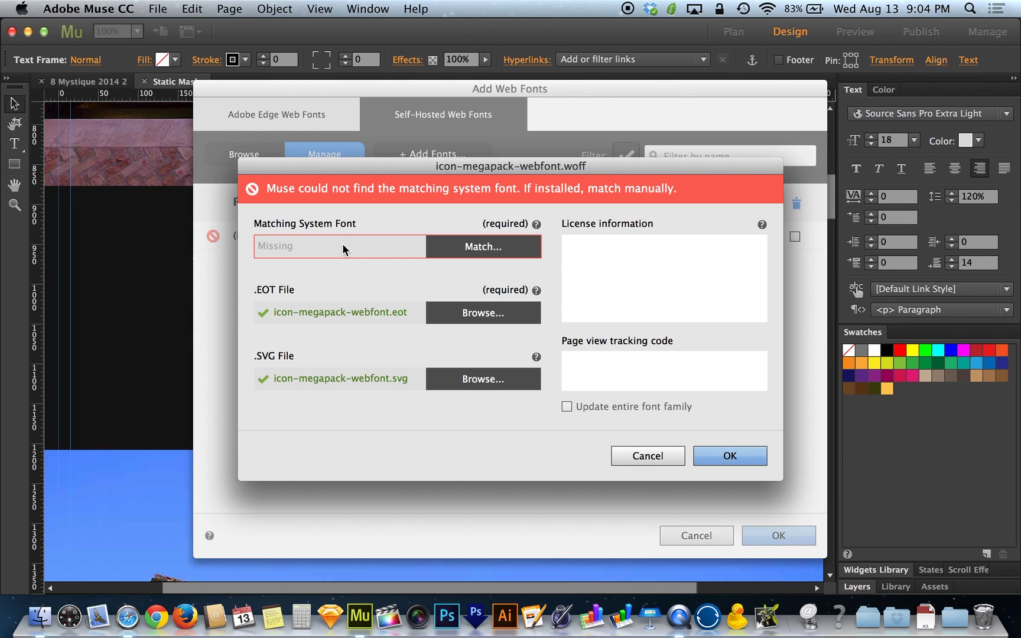
Match icon-megapack-webfont.woff to the installed icon-megapack-webfont system font and finish adding it
click(474, 251)
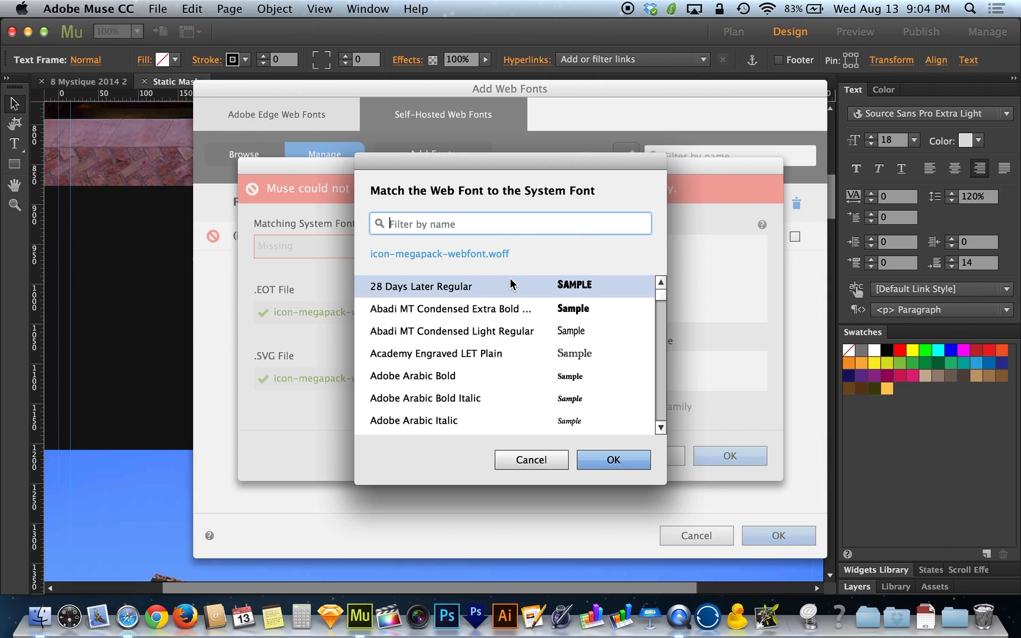
text(mega)
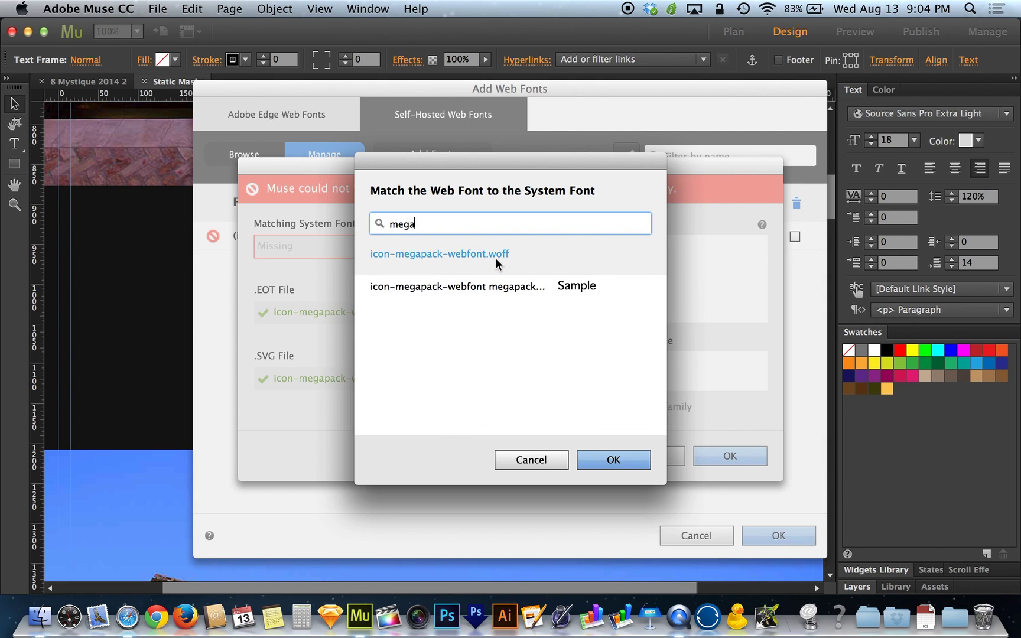
click(456, 290)
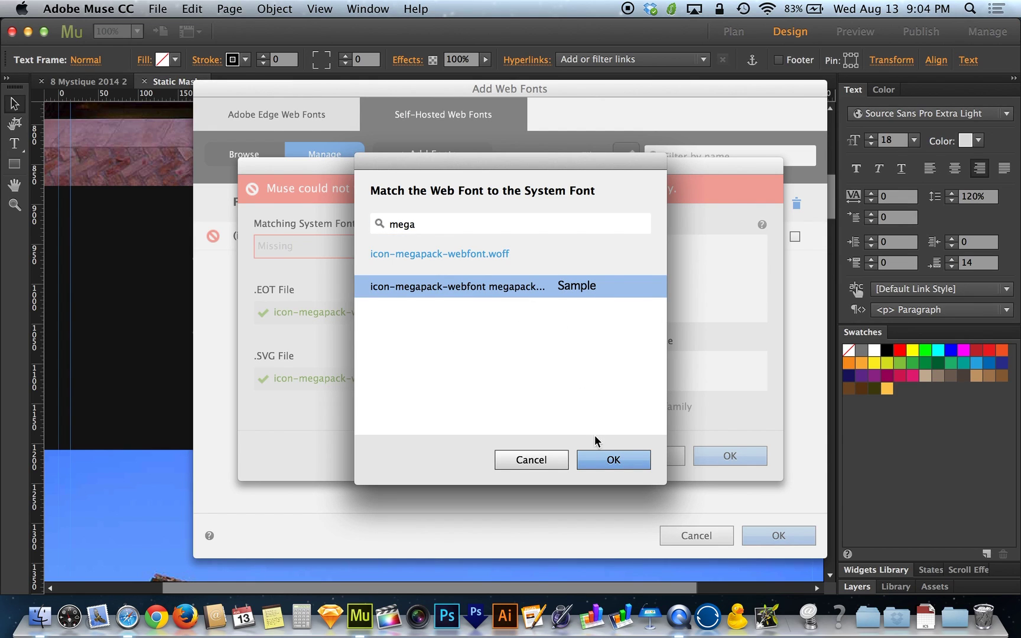
click(609, 461)
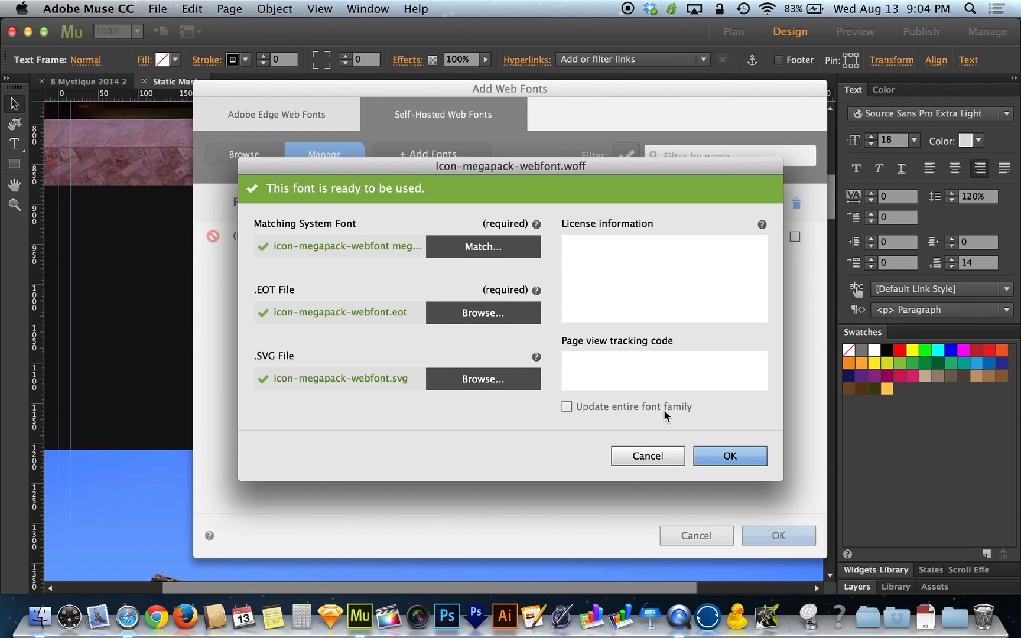
click(743, 458)
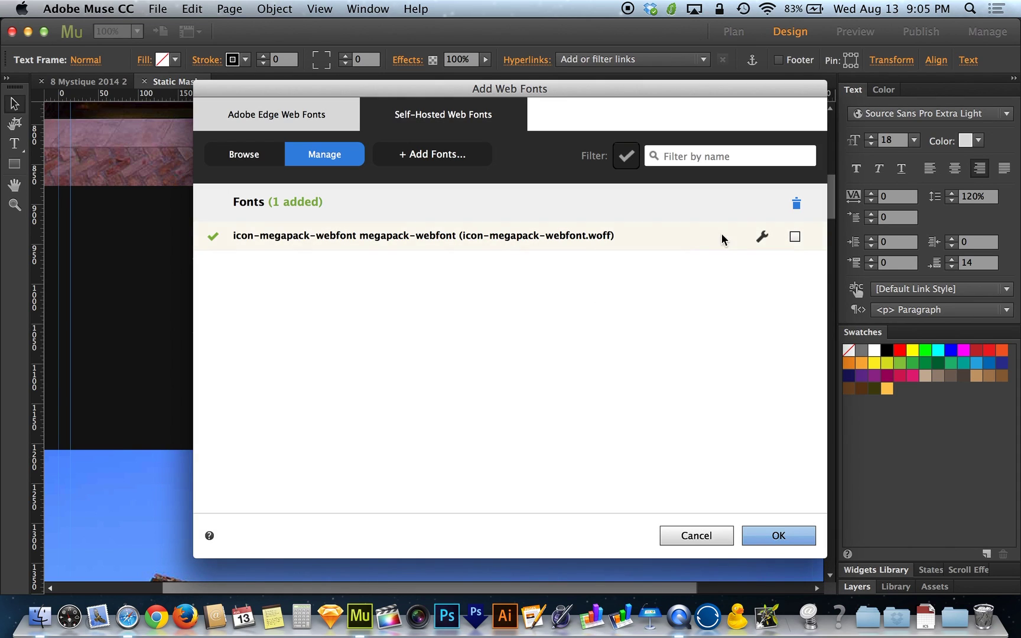
click(775, 538)
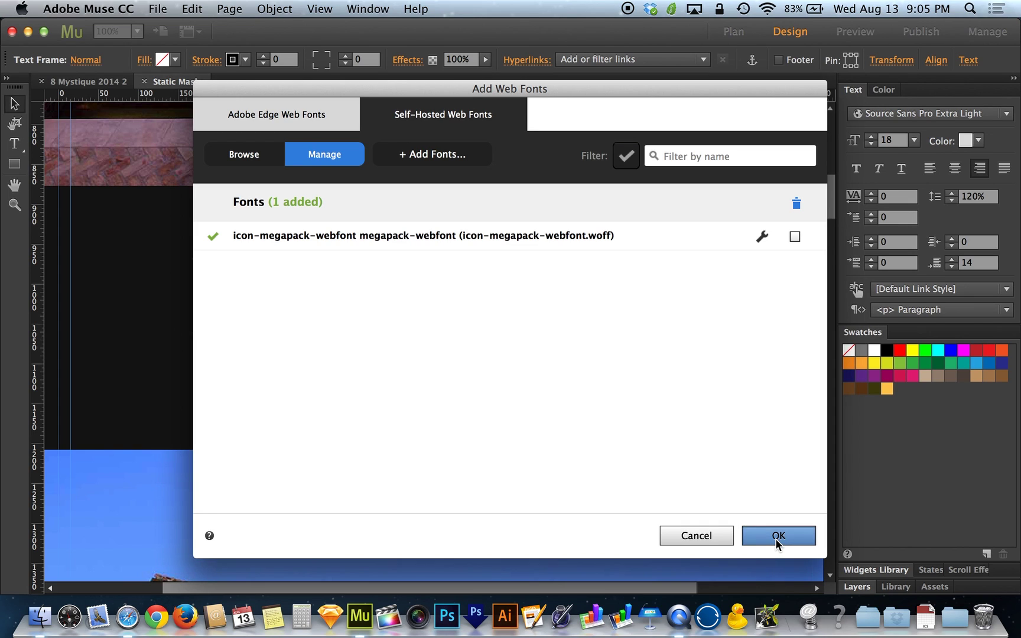
Draw a new empty text frame to the right of the security feature line
click(615, 360)
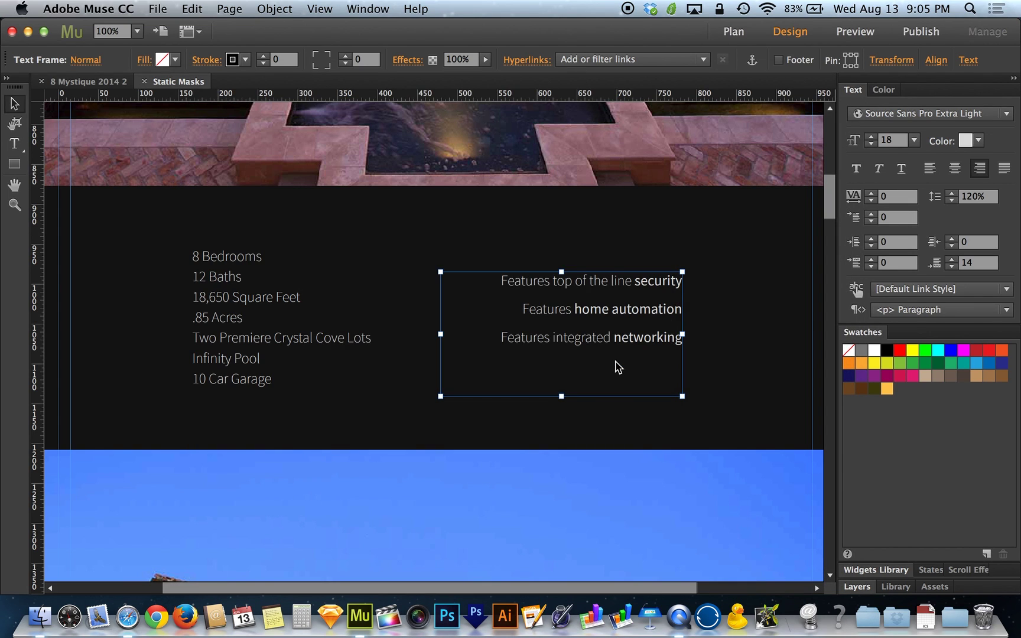
click(736, 335)
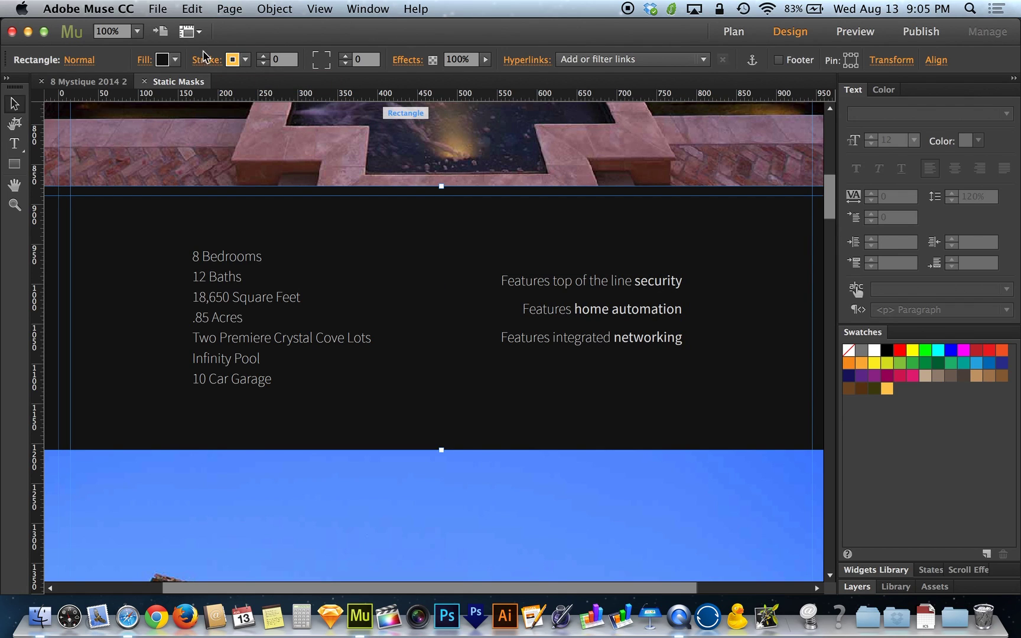
click(15, 143)
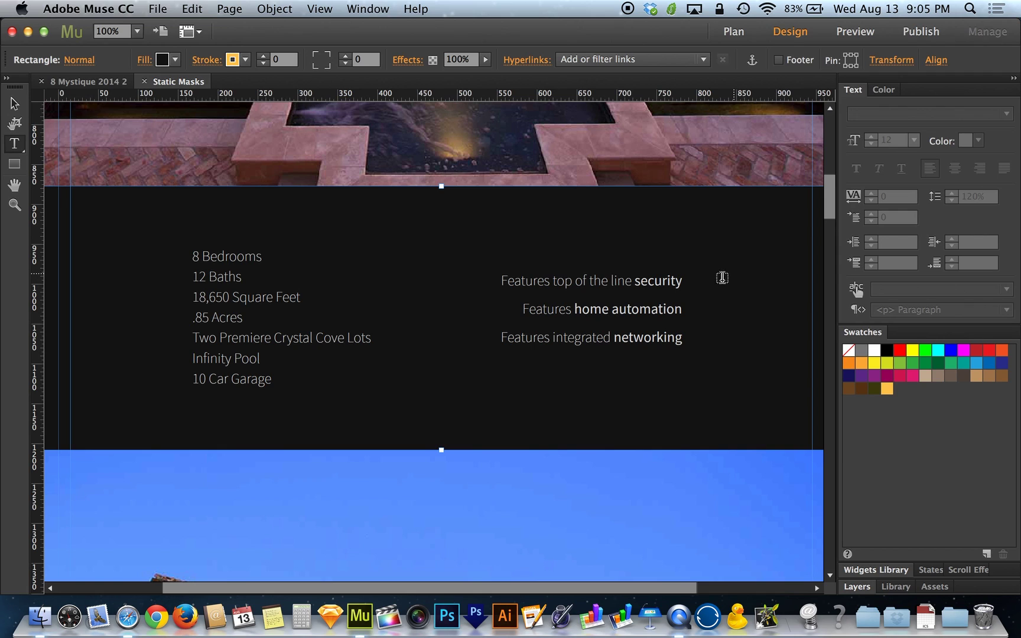
drag(706, 276, 753, 351)
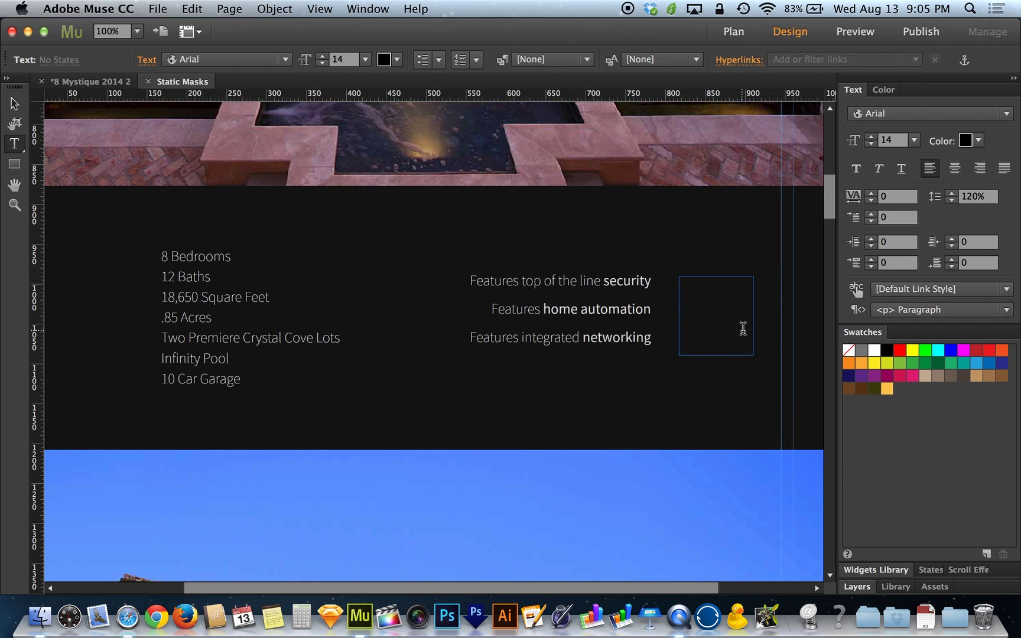
text(alksdjfasdf)
key(BackSpace)
key(BackSpace)
key(BackSpace)
key(BackSpace)
key(BackSpace)
key(BackSpace)
key(BackSpace)
key(BackSpace)
key(BackSpace)
key(BackSpace)
Set the frame's text colour to white and its font size to 60
click(975, 140)
click(906, 169)
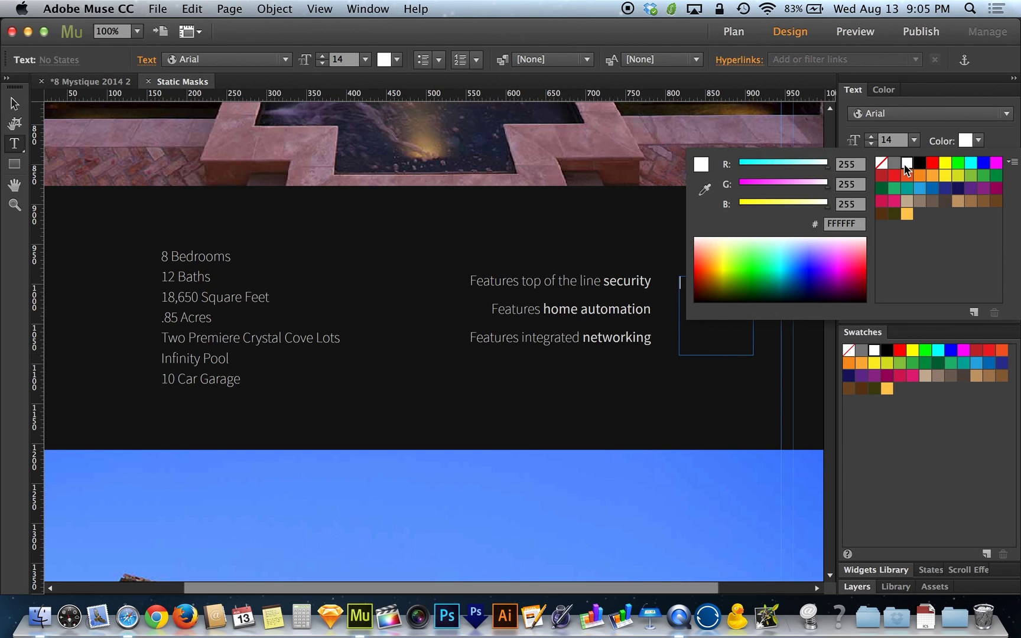
click(914, 140)
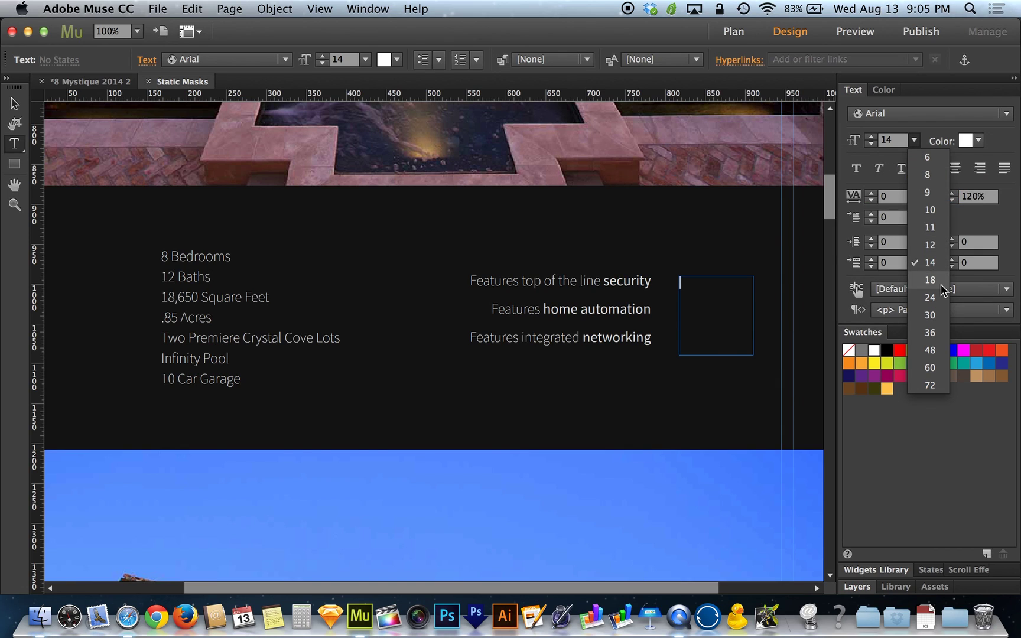
click(936, 332)
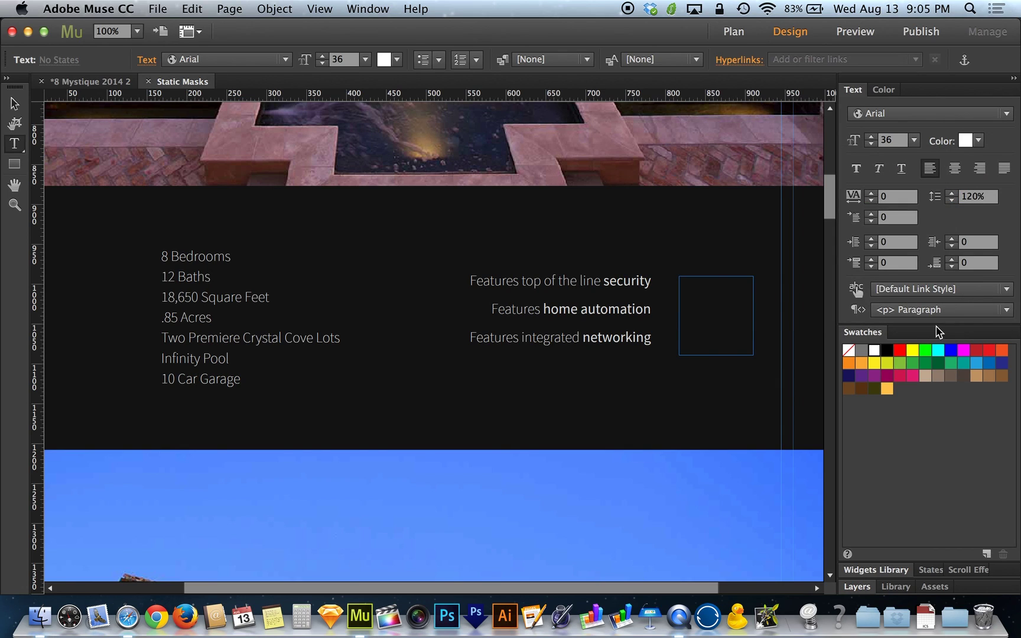
click(914, 140)
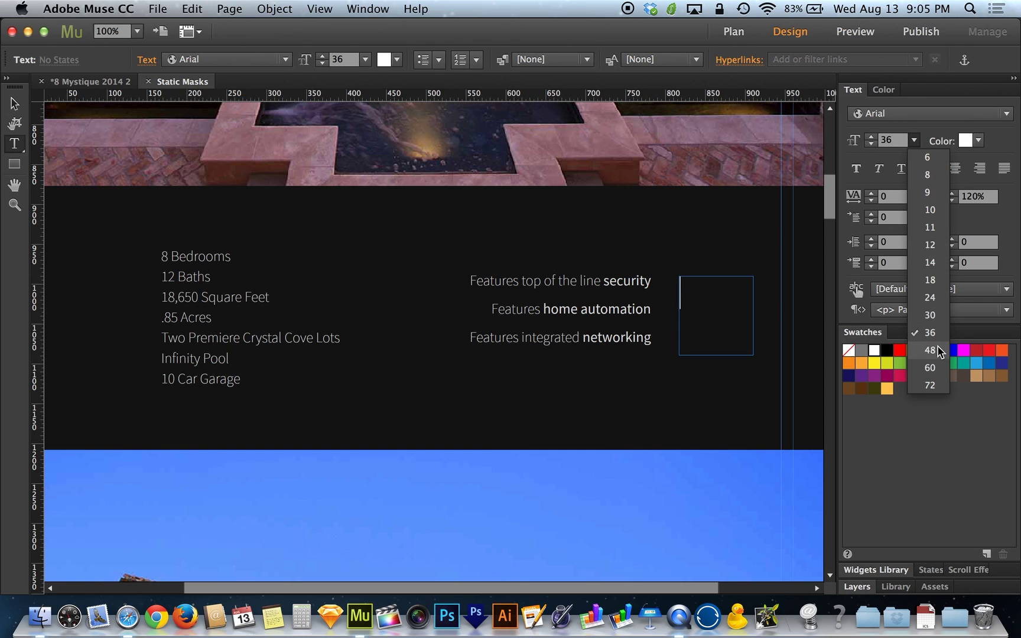
click(933, 368)
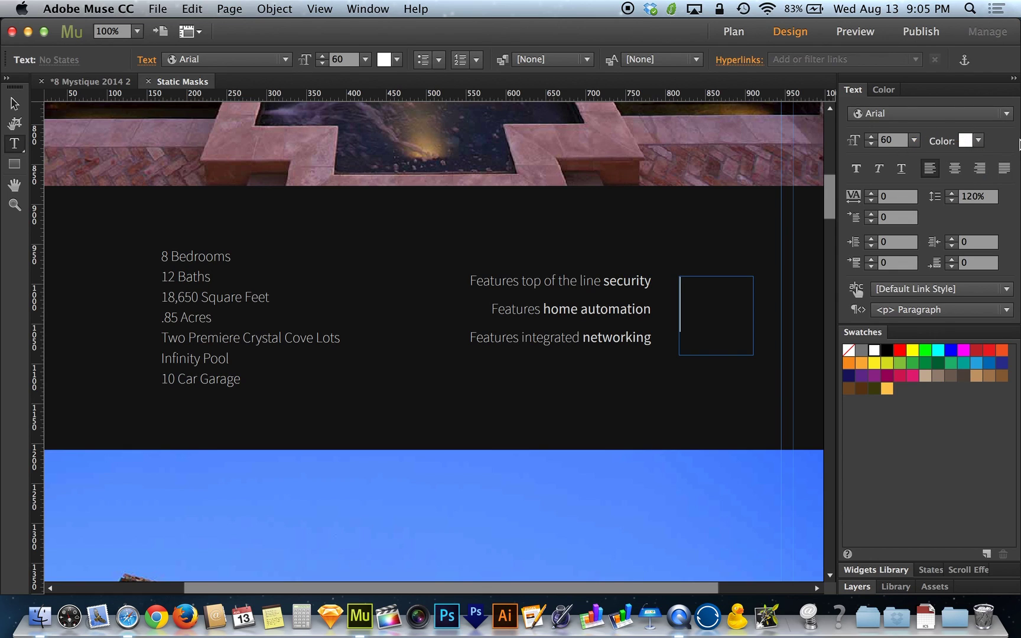
Apply the icon-megapack-webfont font to the new text frame
click(964, 114)
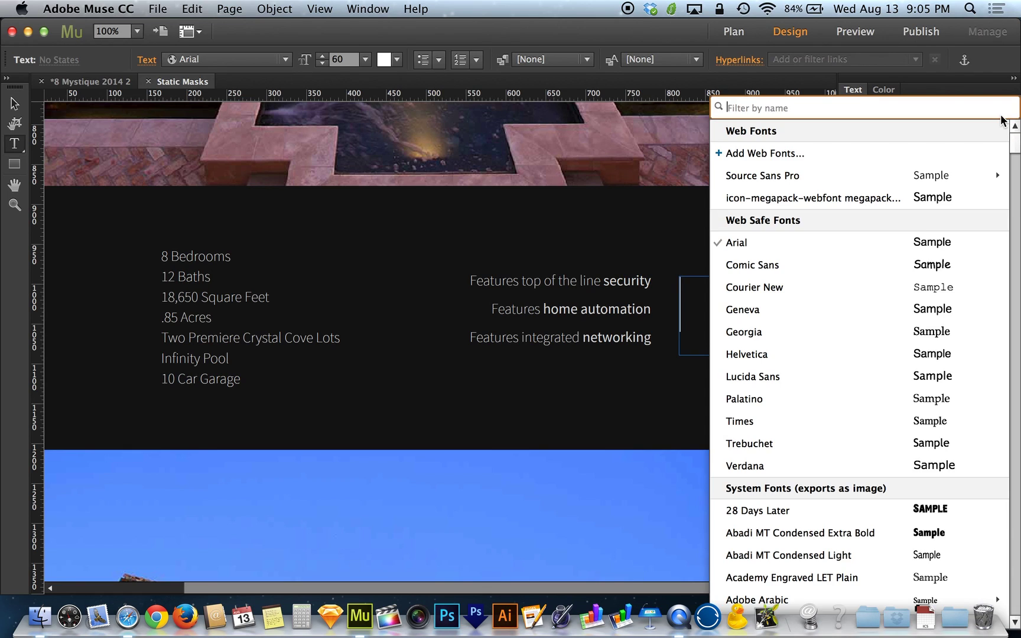
click(835, 200)
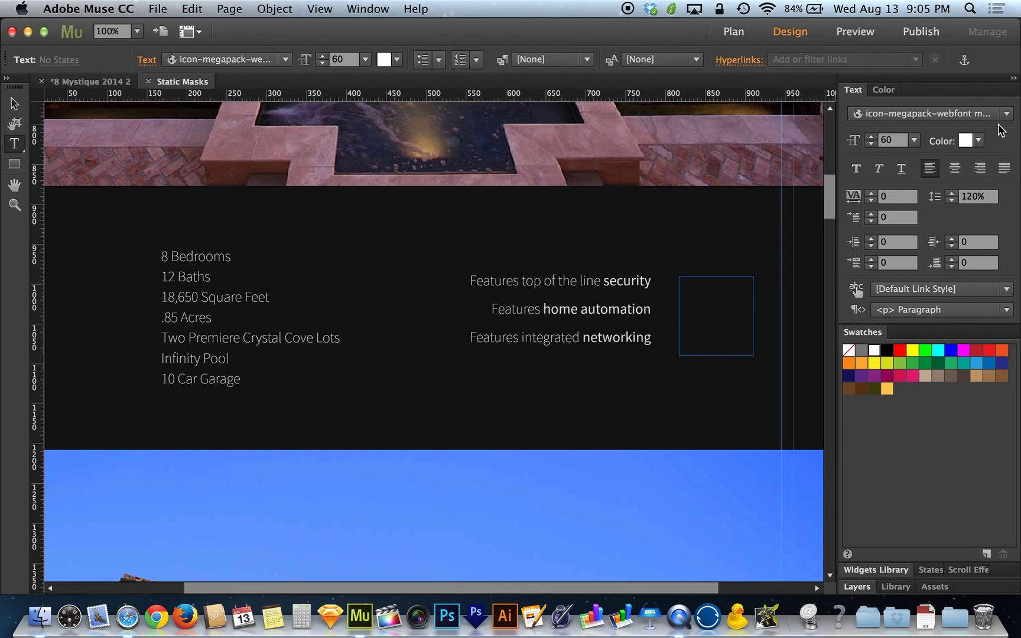
text(sa)
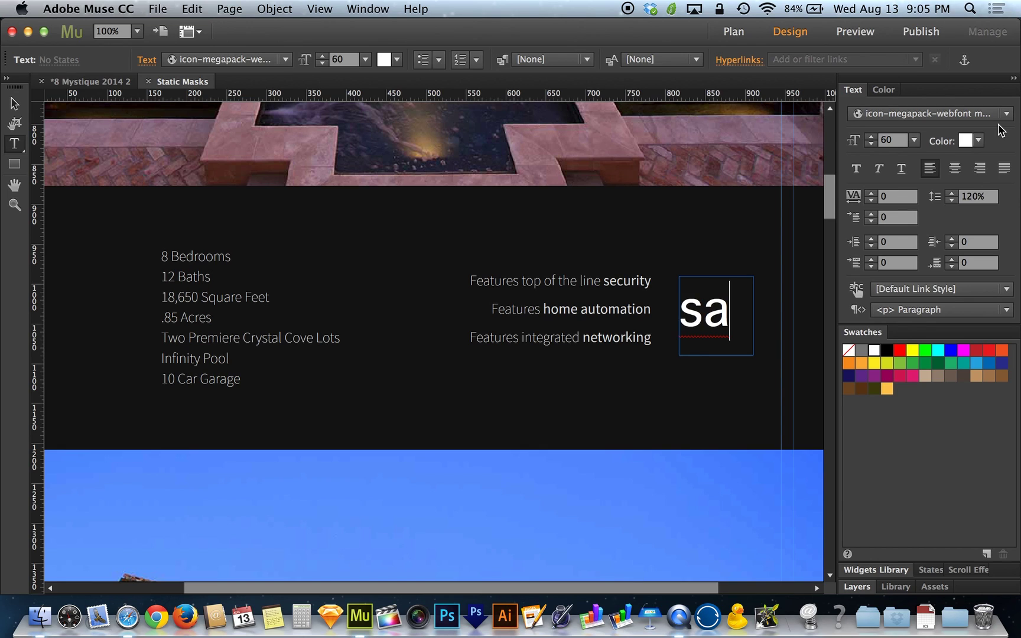
key(BackSpace)
key(BackSpace)
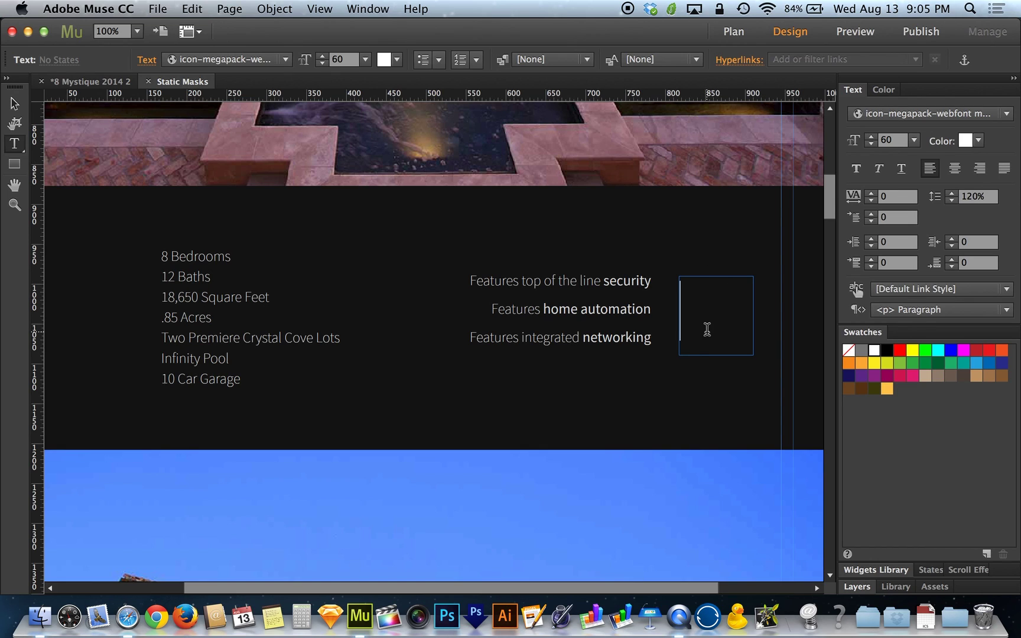
Float the Glyphs panel over the page, enlarge it and increase the glyph preview size
click(364, 7)
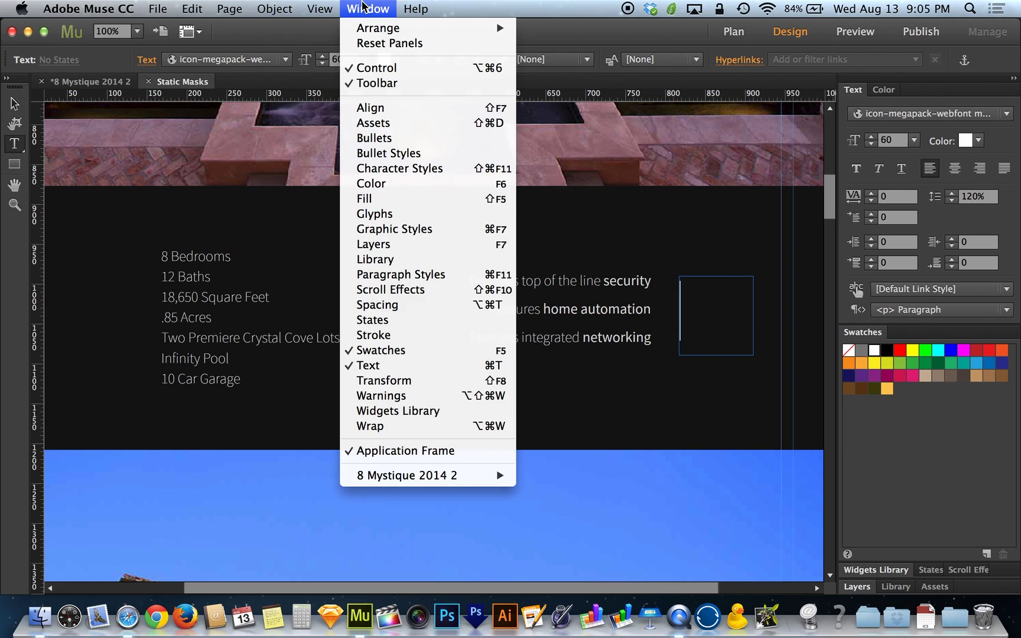
click(400, 220)
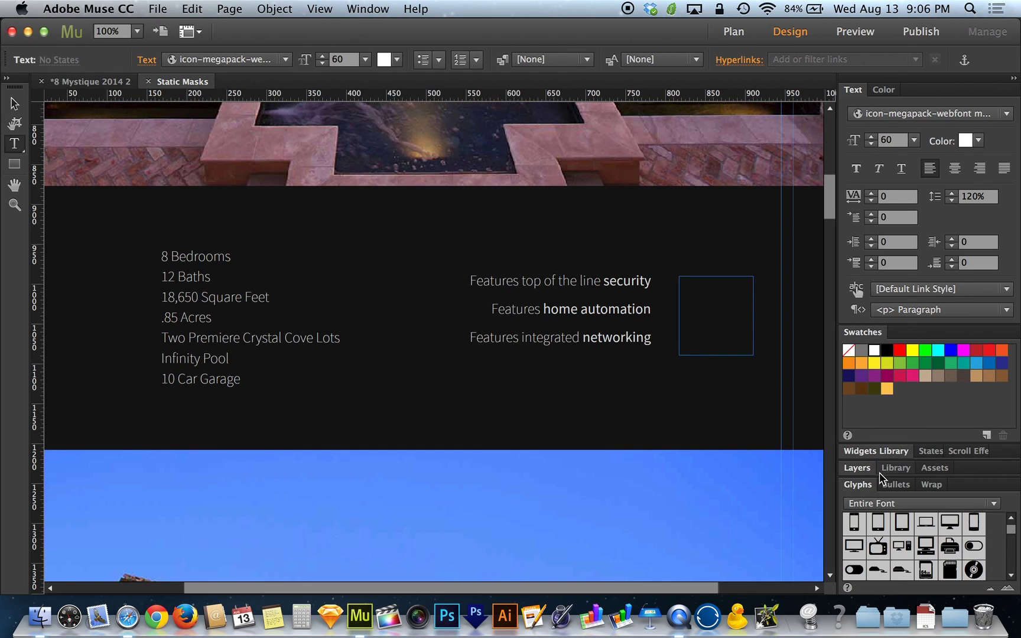
drag(861, 484, 228, 160)
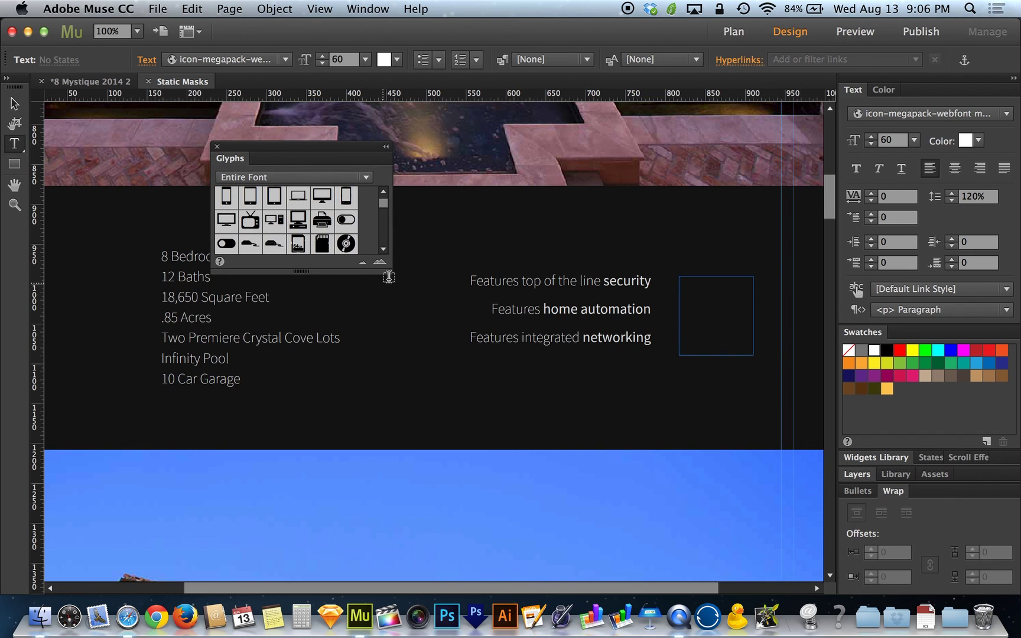
drag(389, 278, 595, 572)
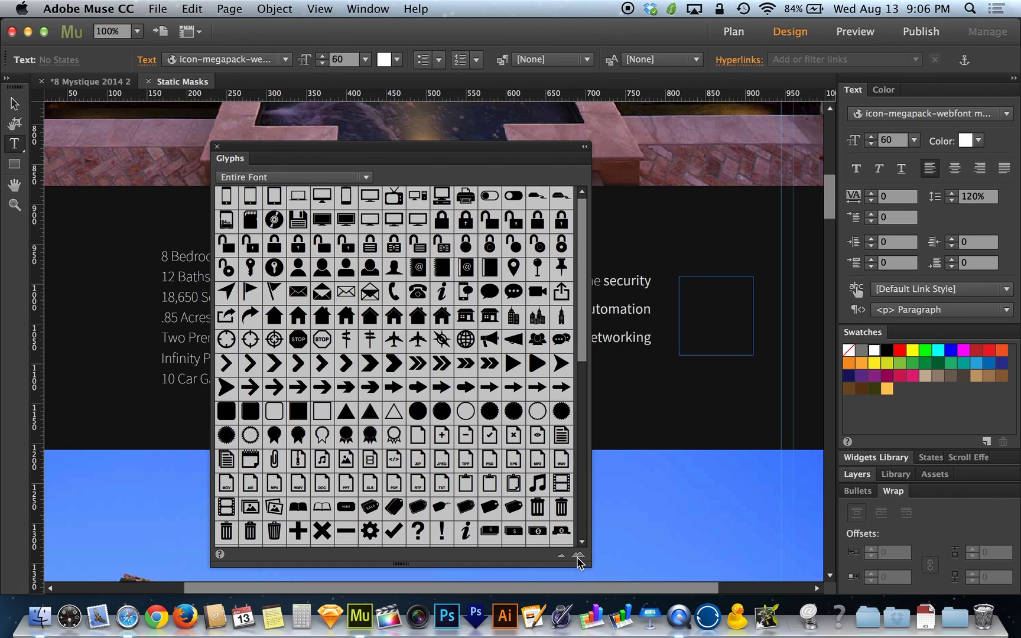
click(579, 556)
click(578, 556)
click(562, 556)
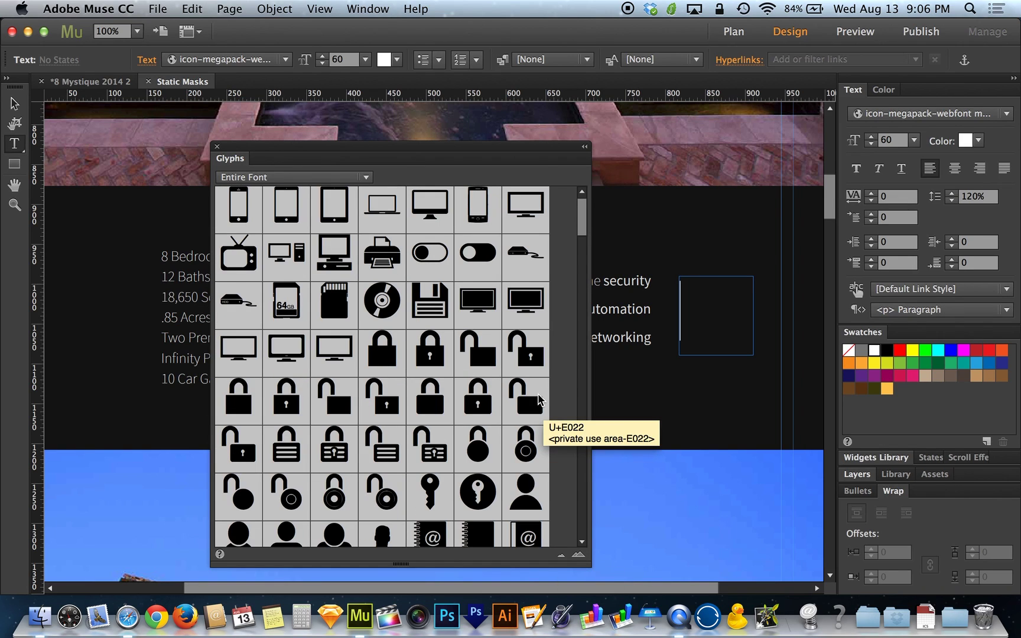
Insert the padlock glyph into the text frame and close the Glyphs panel
double_click(278, 388)
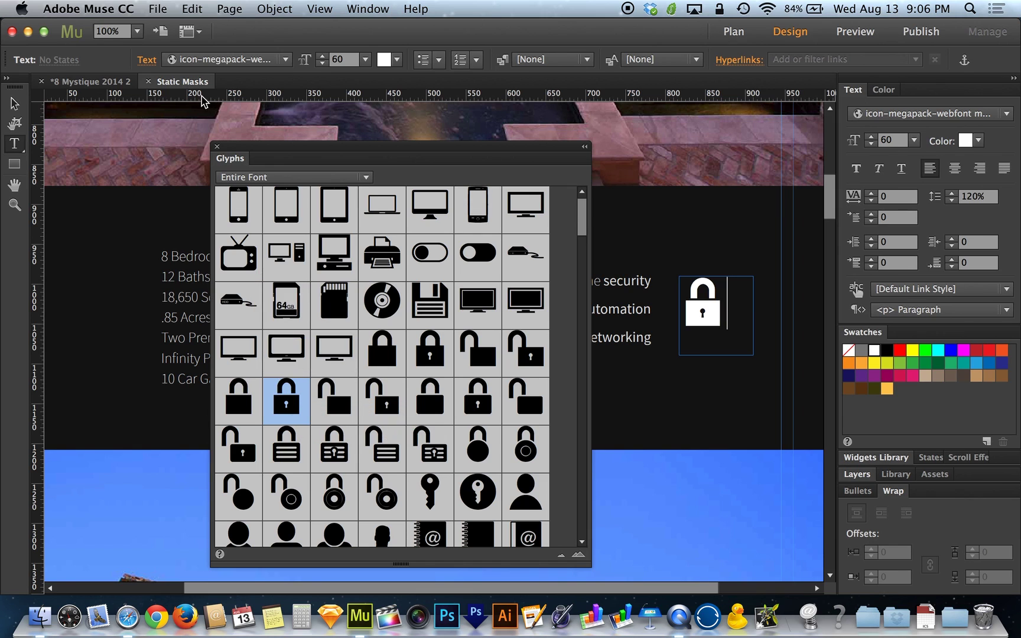
drag(302, 154, 256, 136)
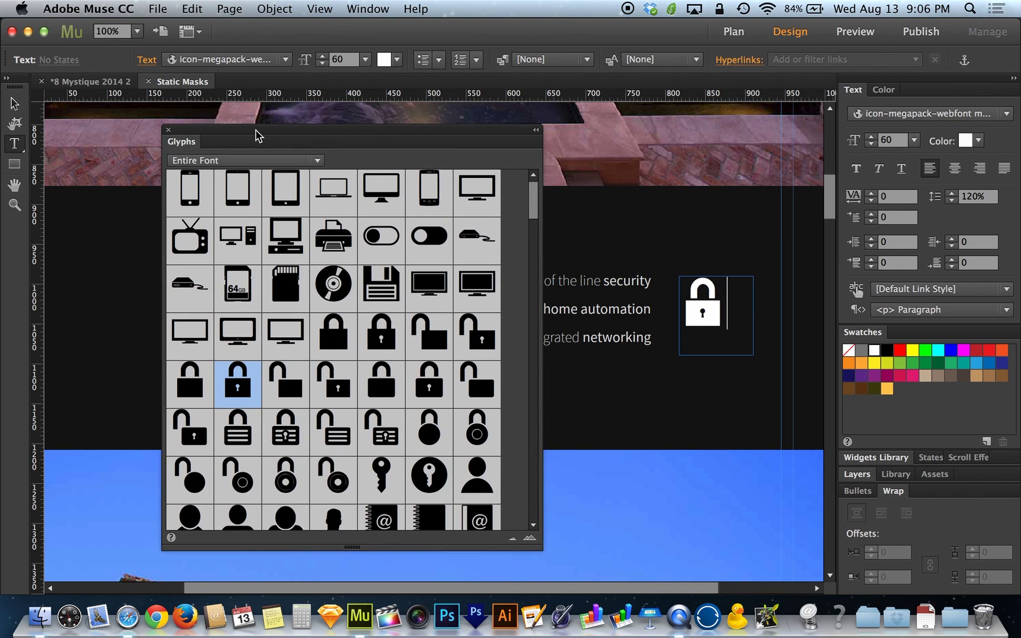
scroll(506, 306, down, 10)
scroll(506, 306, up, 10)
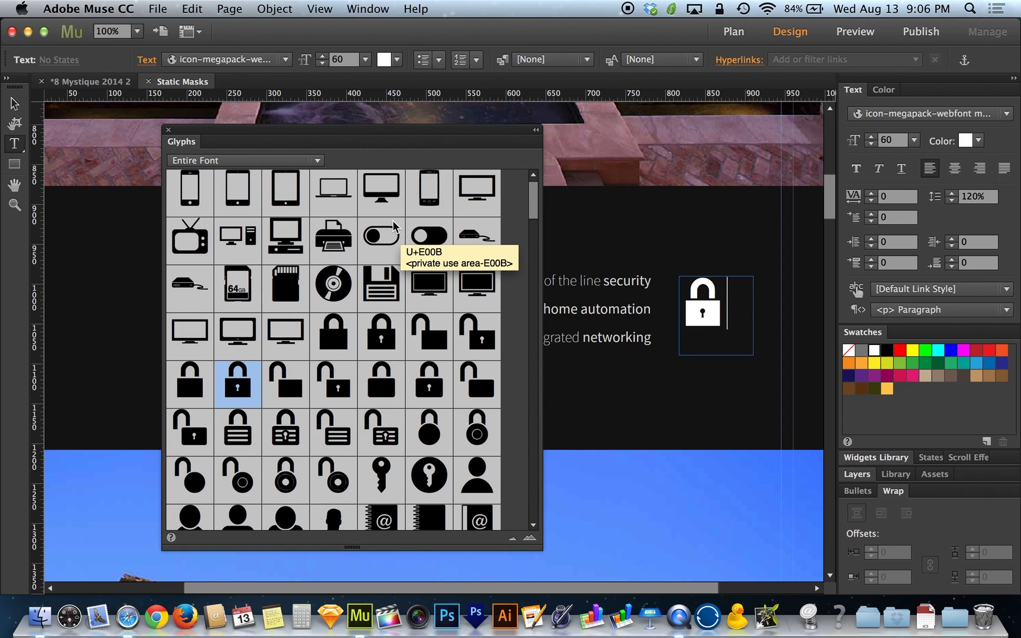
click(168, 131)
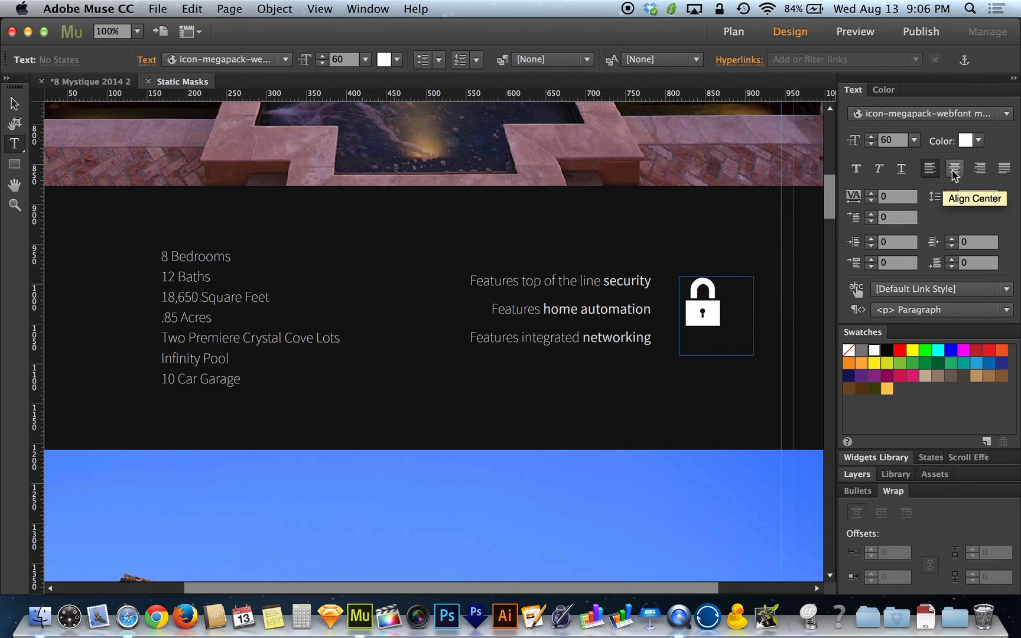
Centre-align the padlock in its frame and nudge the frame slightly down
click(953, 174)
click(980, 169)
click(931, 169)
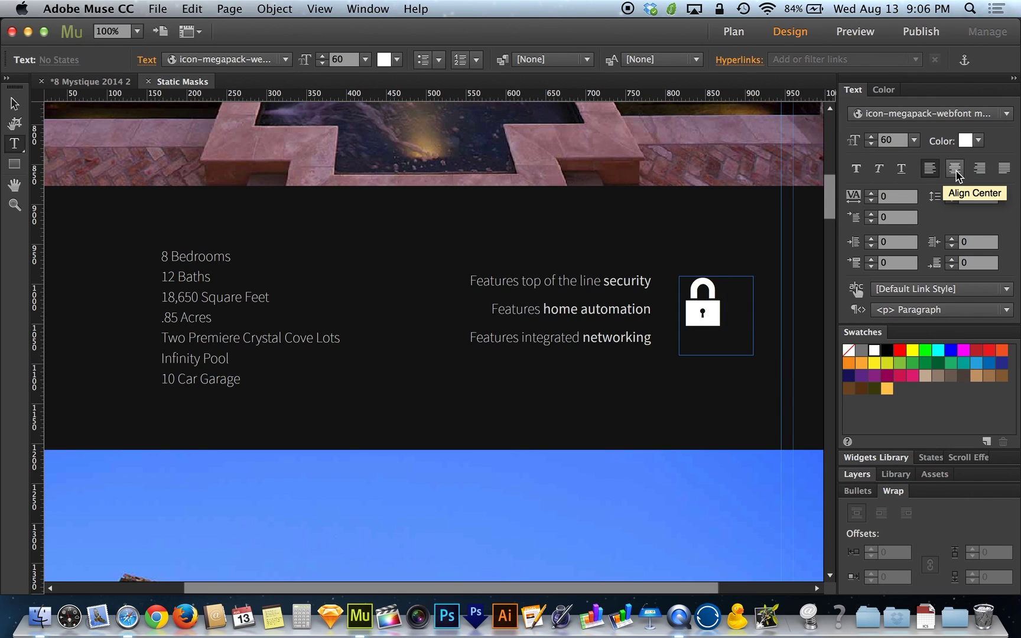
click(956, 176)
click(14, 104)
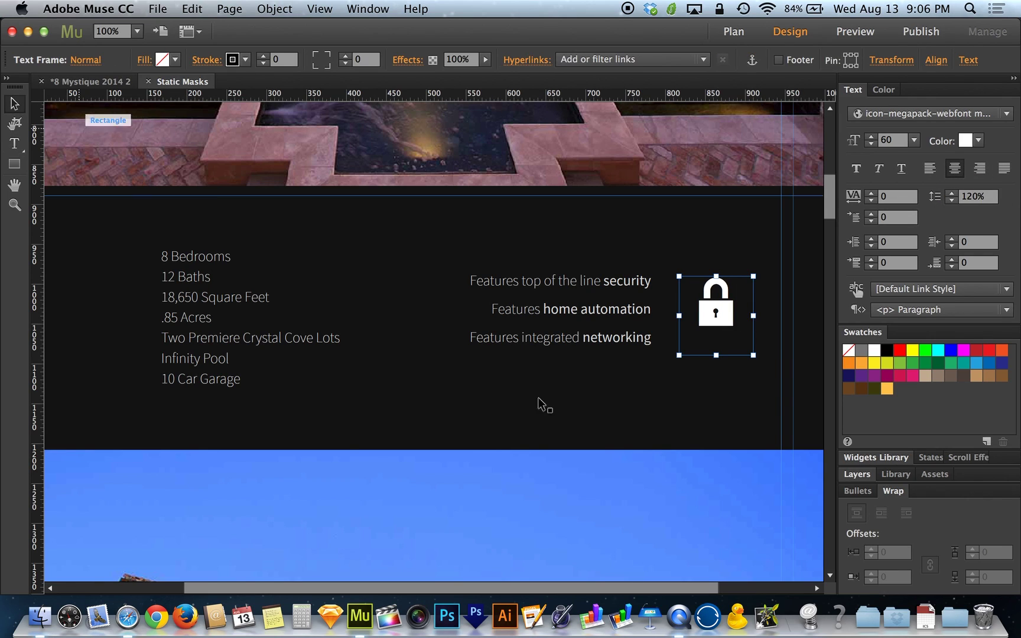
click(723, 417)
drag(736, 301, 734, 306)
click(704, 372)
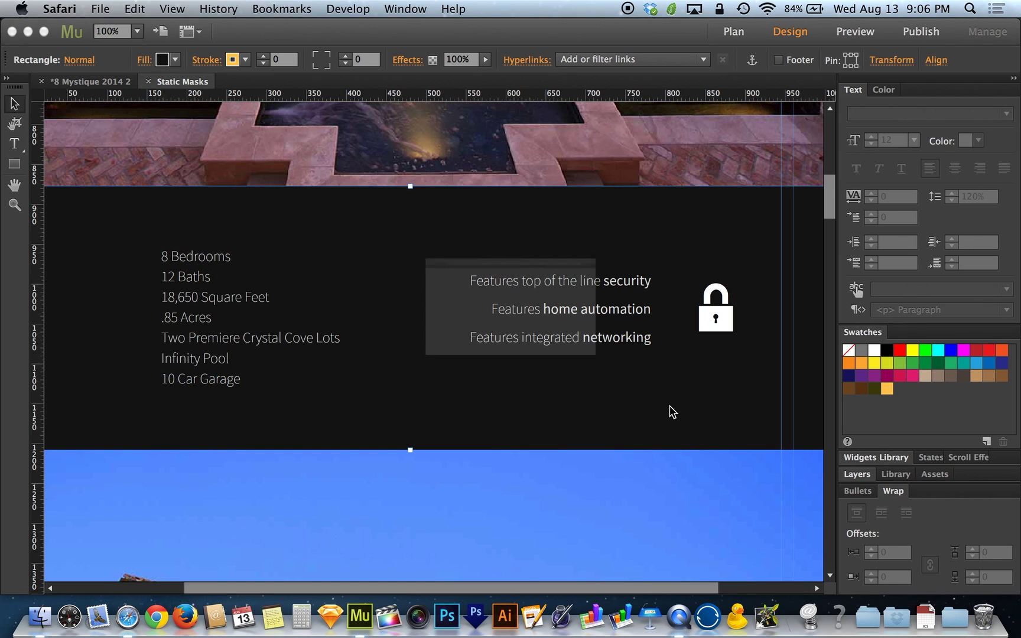
Scroll to the features section in Safari, zoom in on the padlock, then close the preview
scroll(669, 405, down, 5)
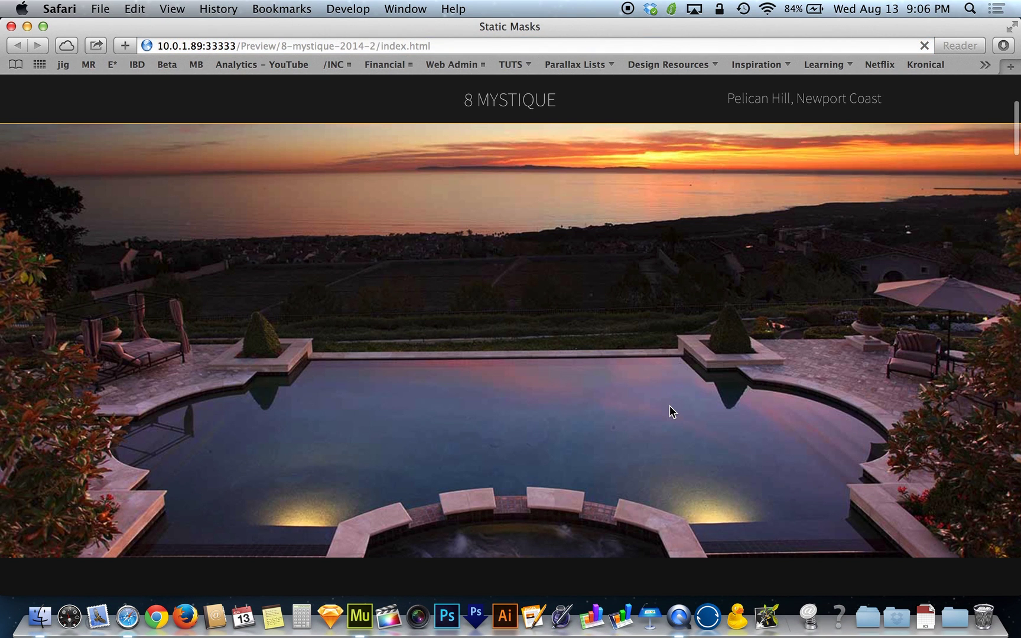
scroll(671, 412, down, 3)
scroll(670, 412, up, 5)
scroll(673, 412, down, 5)
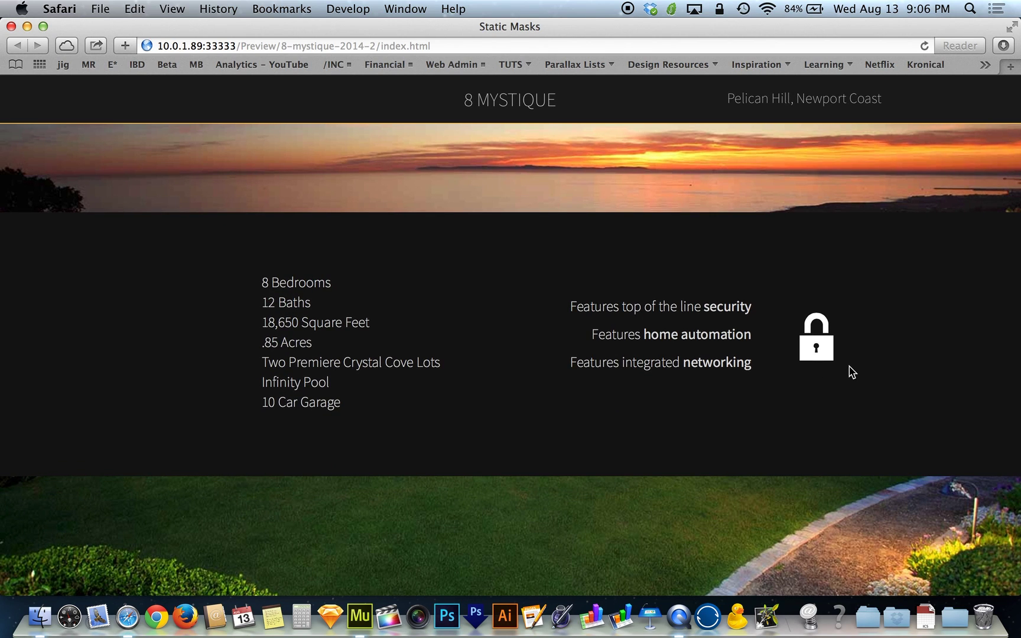
key(super+plus)
key(super+plus)
key(super+plus)
key(super+plus)
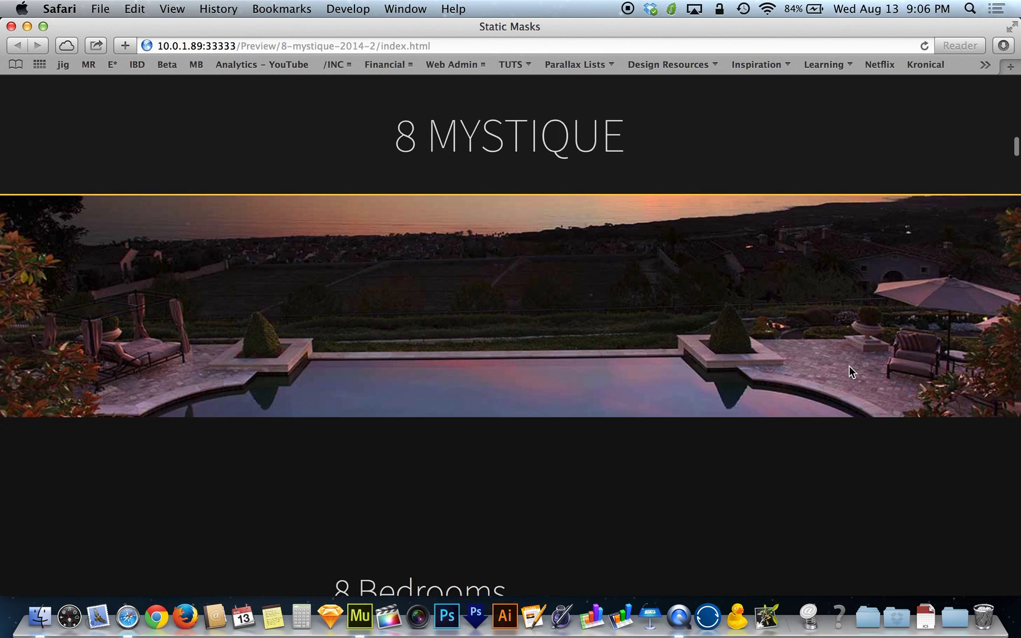
scroll(852, 372, down, 5)
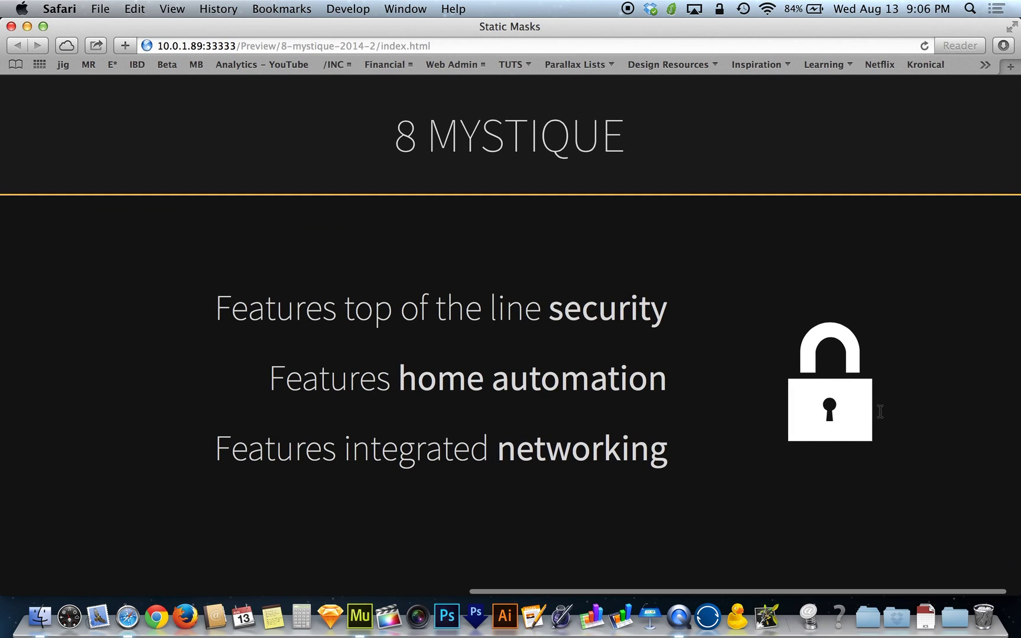
scroll(881, 412, down, 1)
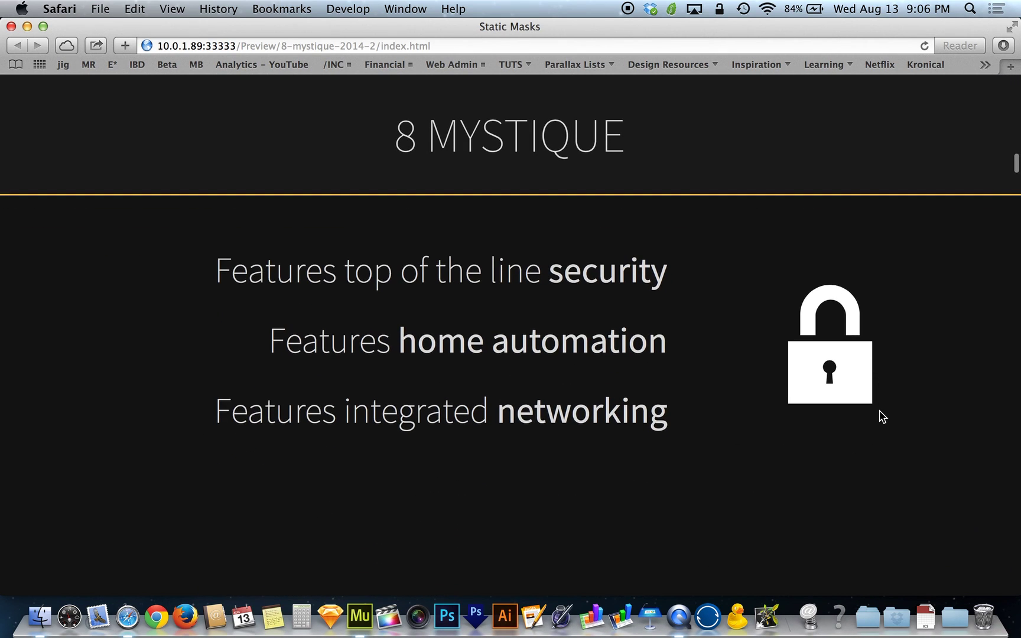
scroll(883, 417, left, 3)
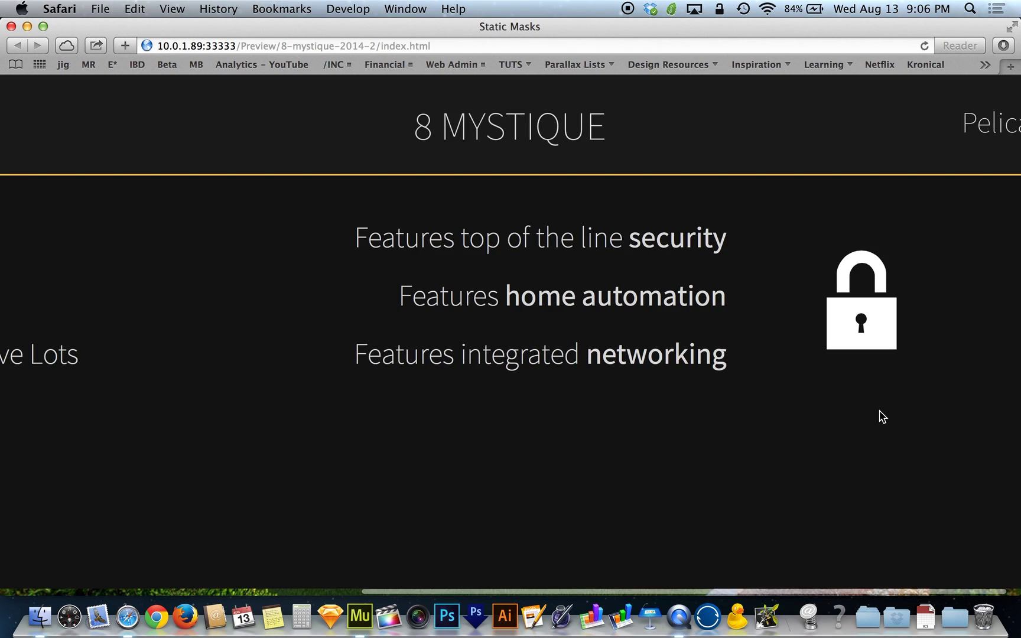
scroll(881, 414, up, 3)
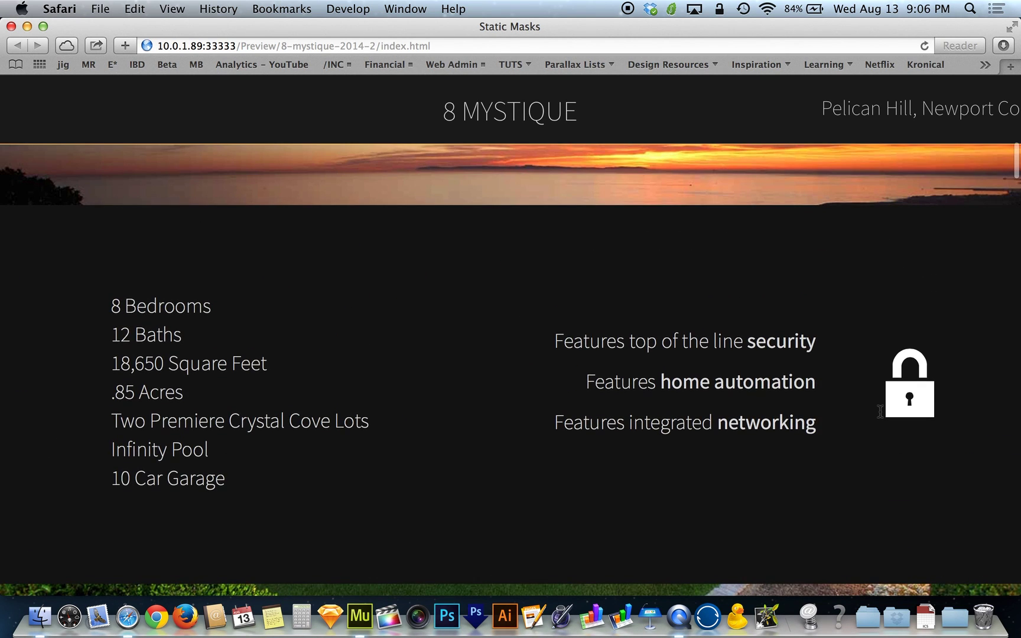
scroll(701, 535, up, 1)
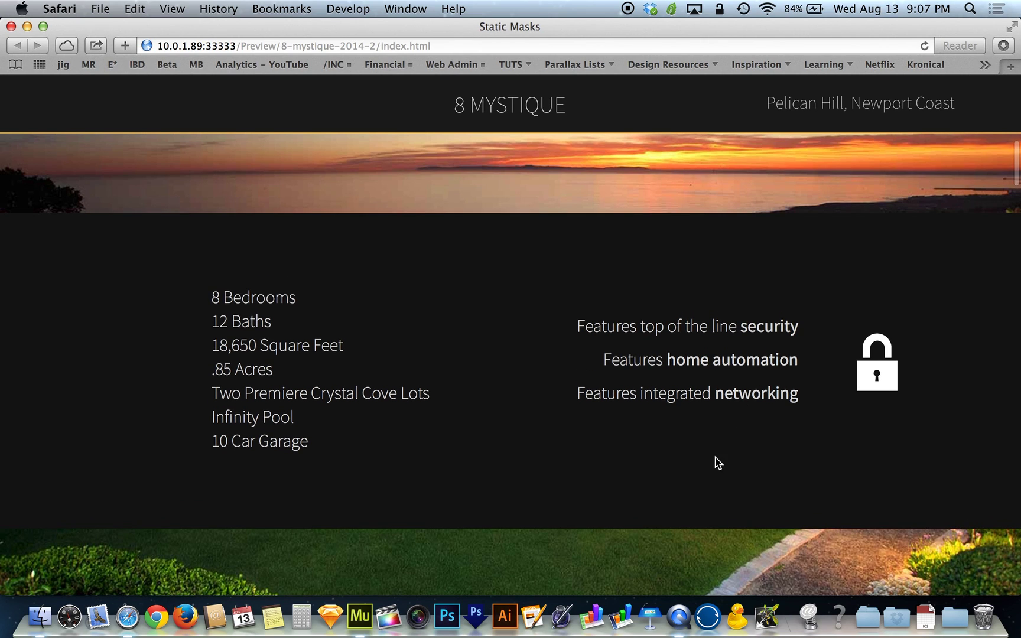
key(super+w)
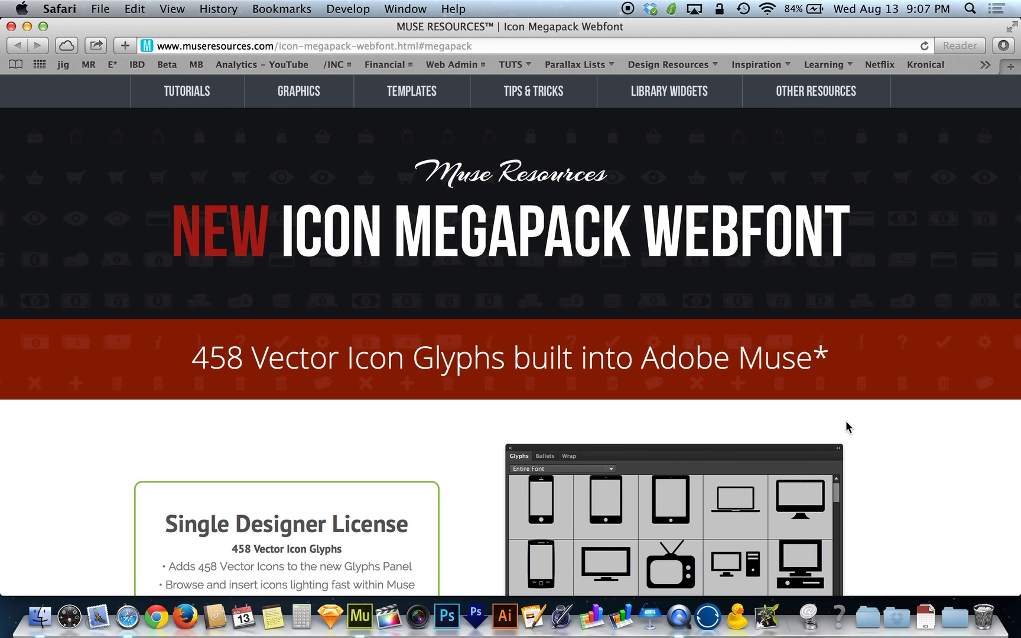
Scroll the Icon Megapack Webfont page down to its $15 Single Designer License box for 458 icons
scroll(846, 420, down, 5)
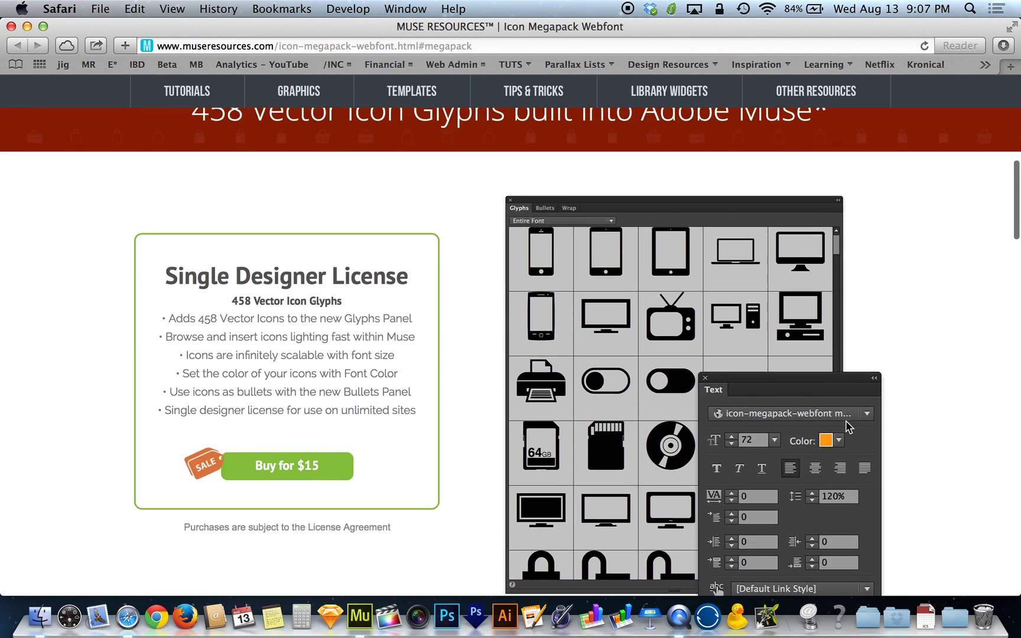
scroll(951, 397, down, 1)
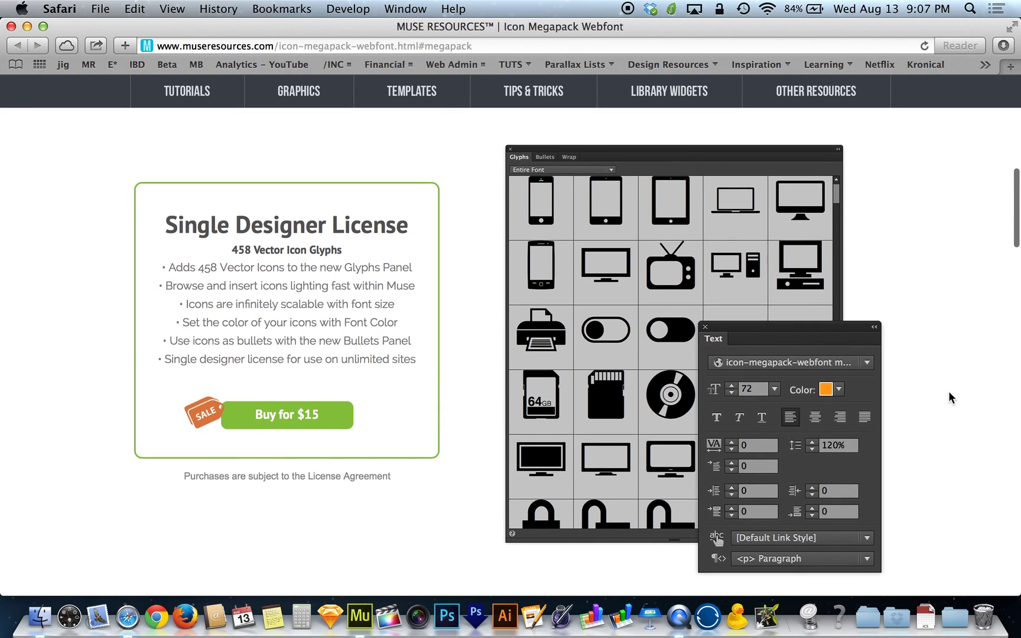